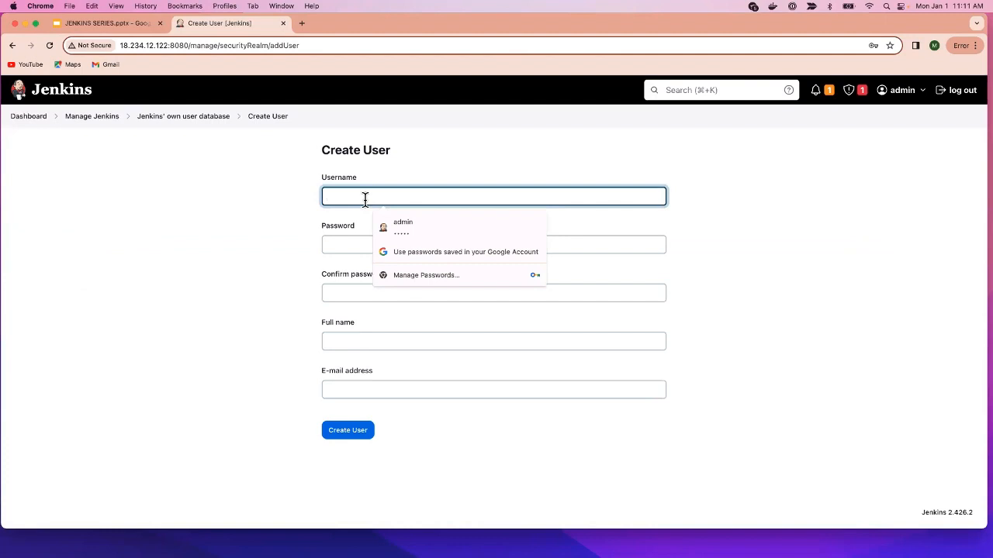
- Enter the new user's username, password, password confirmation and full name
text(john)
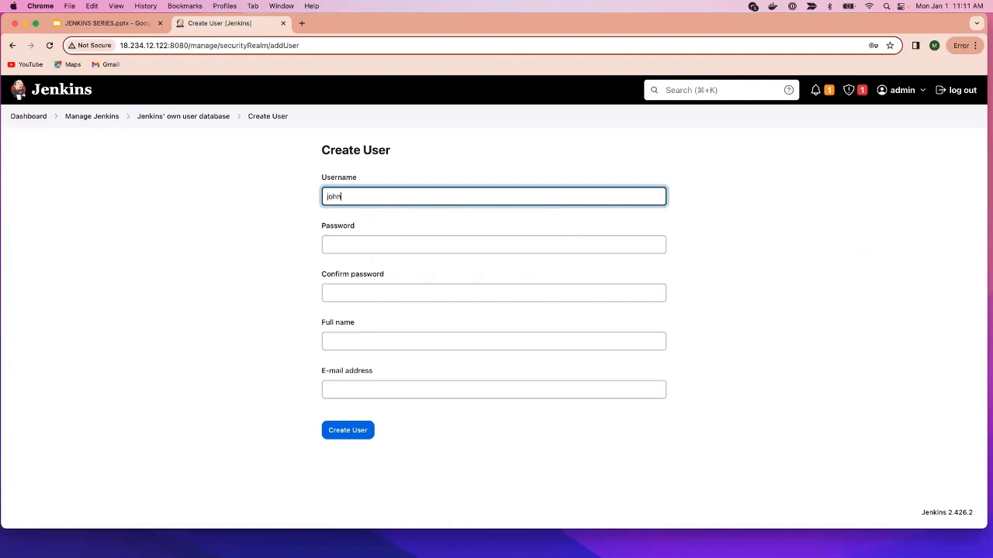
click(368, 243)
click(356, 291)
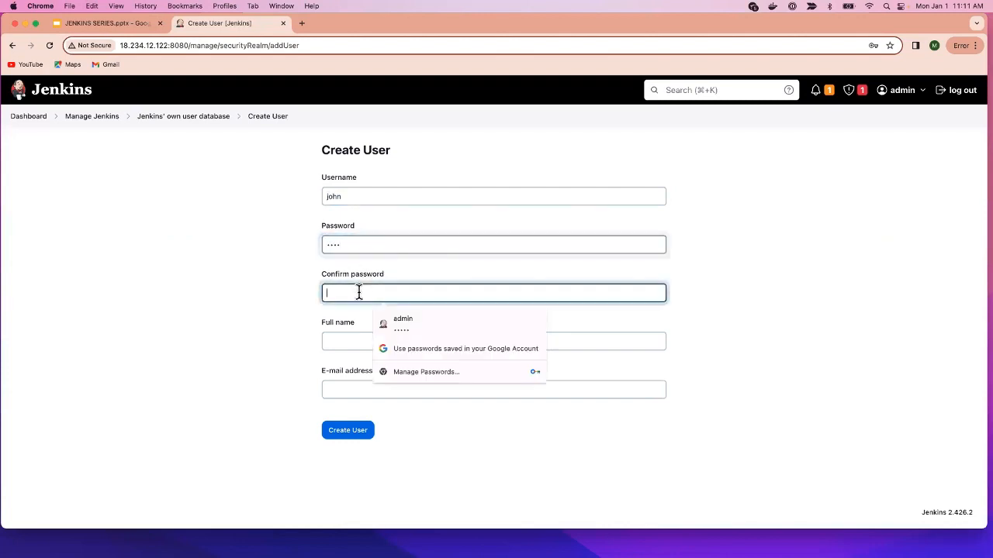
click(339, 341)
text(john)
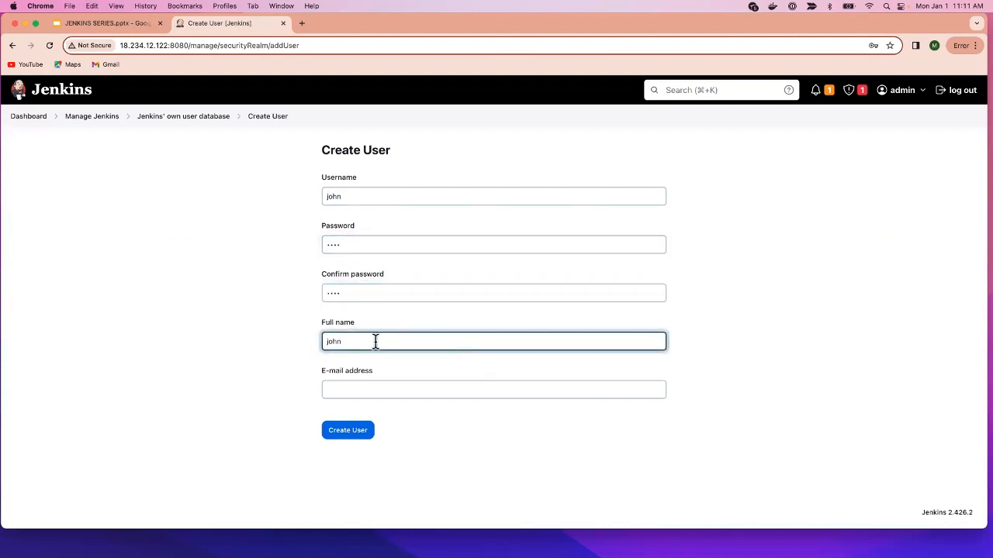
- Fill in the user's e-mail address, correcting its name part, and create the account
click(370, 389)
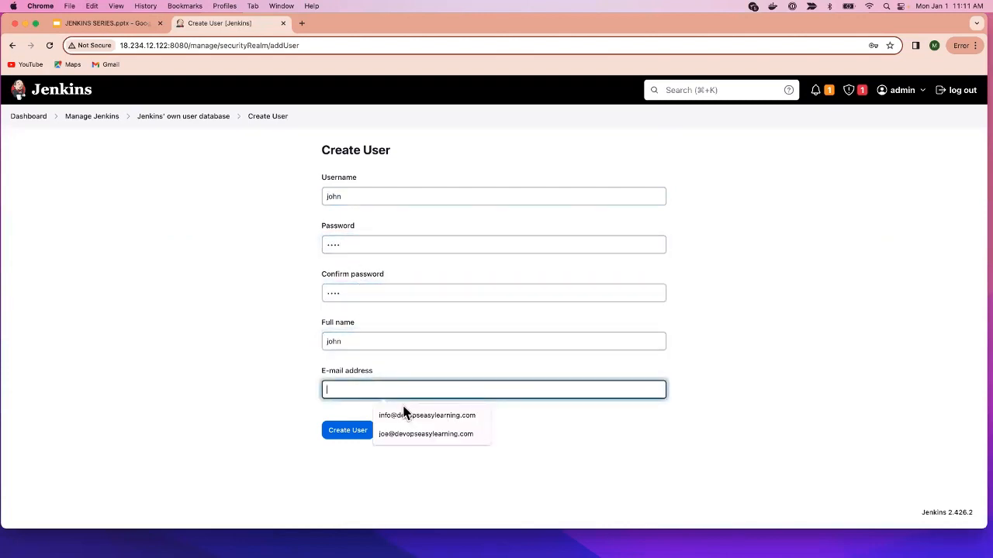
click(410, 434)
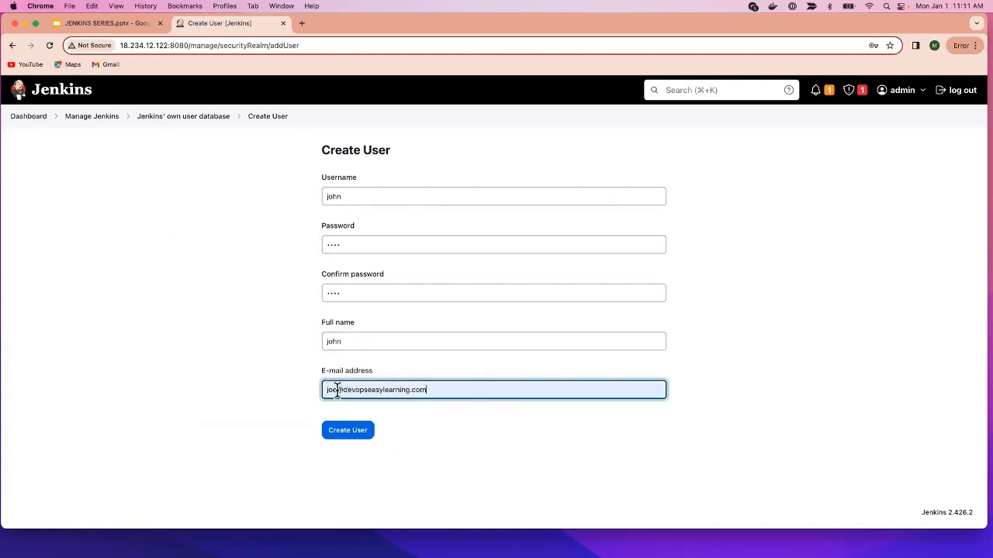
double_click(337, 390)
text(john)
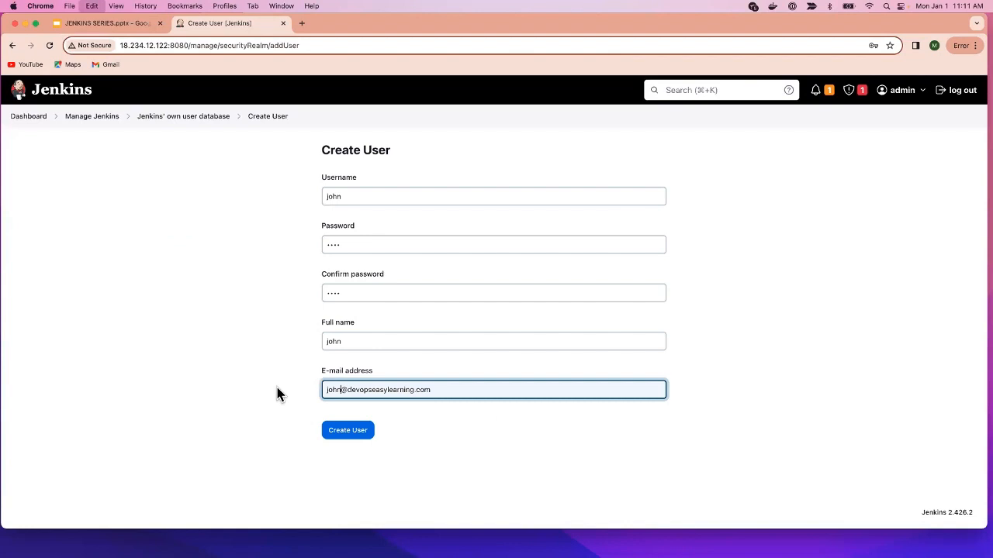
click(361, 432)
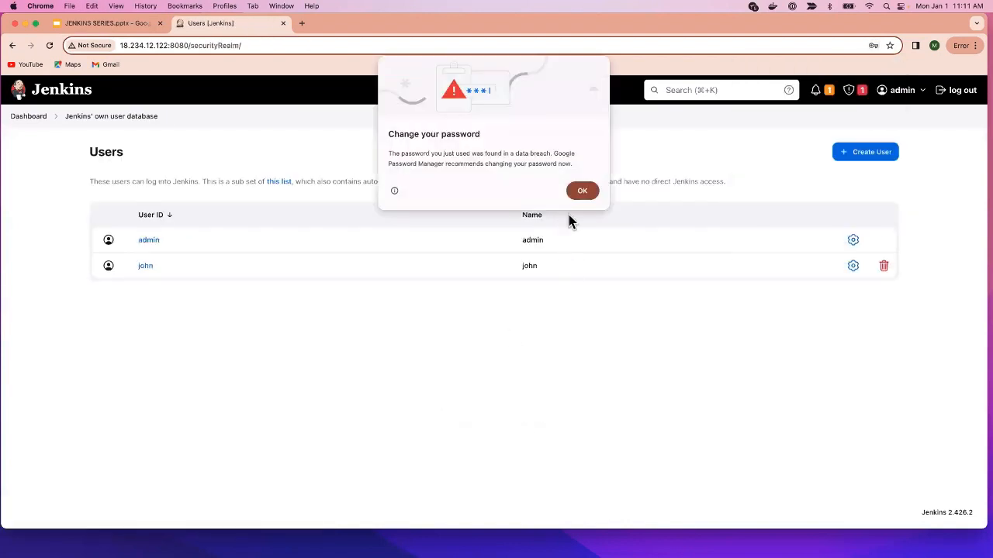
- Dismiss Chrome's password warnings and return to the Jenkins dashboard
click(582, 192)
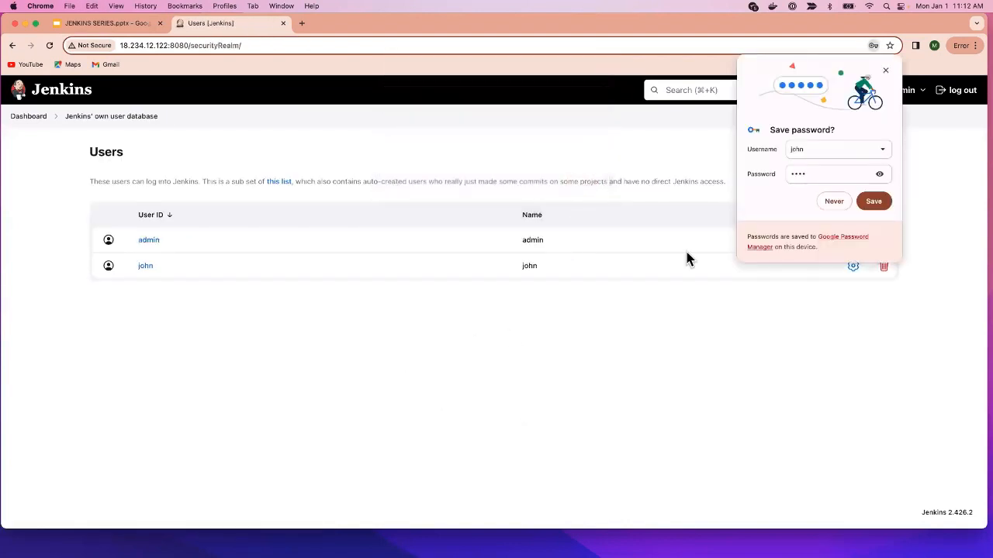
click(884, 70)
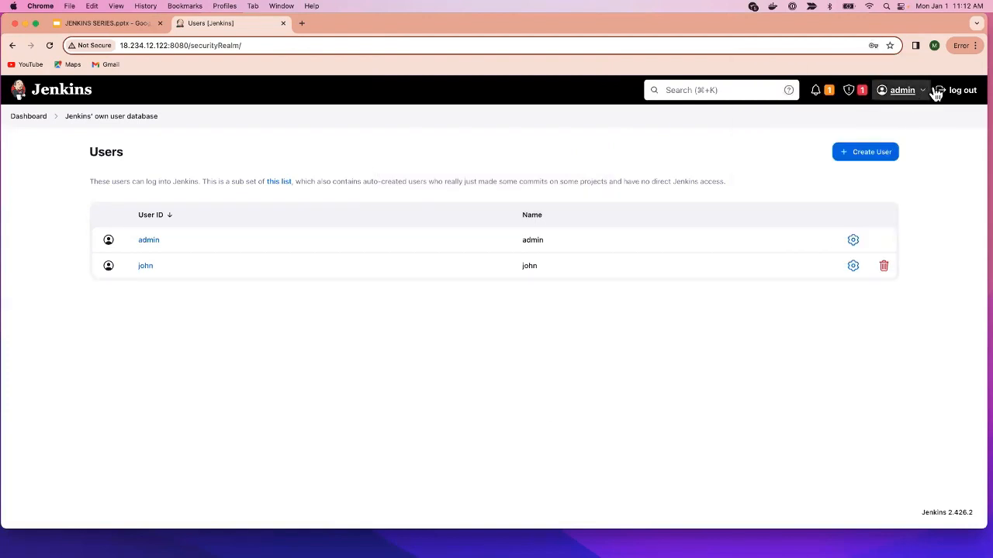
click(29, 120)
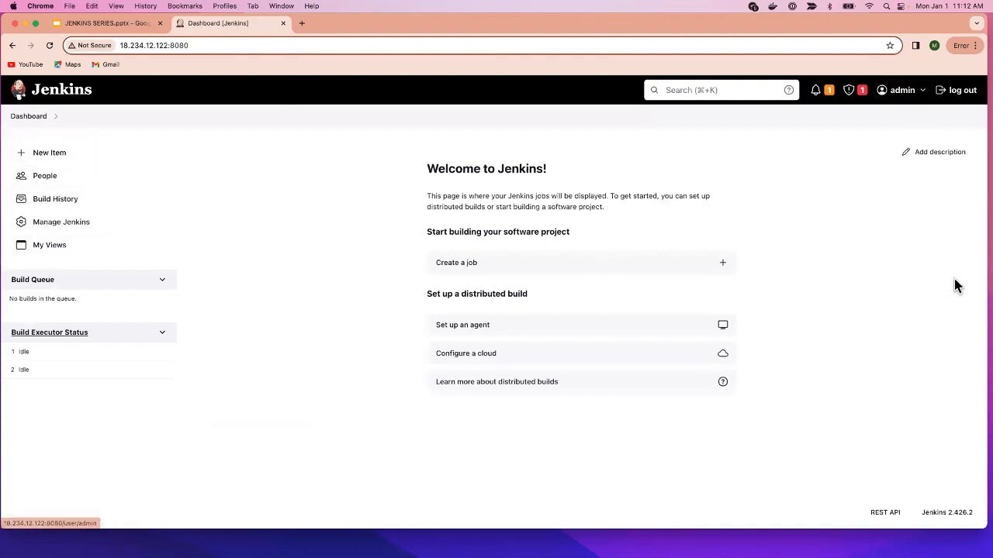
- Narrow the Chrome window and bring the Firefox sign-in window alongside it
drag(982, 268, 918, 259)
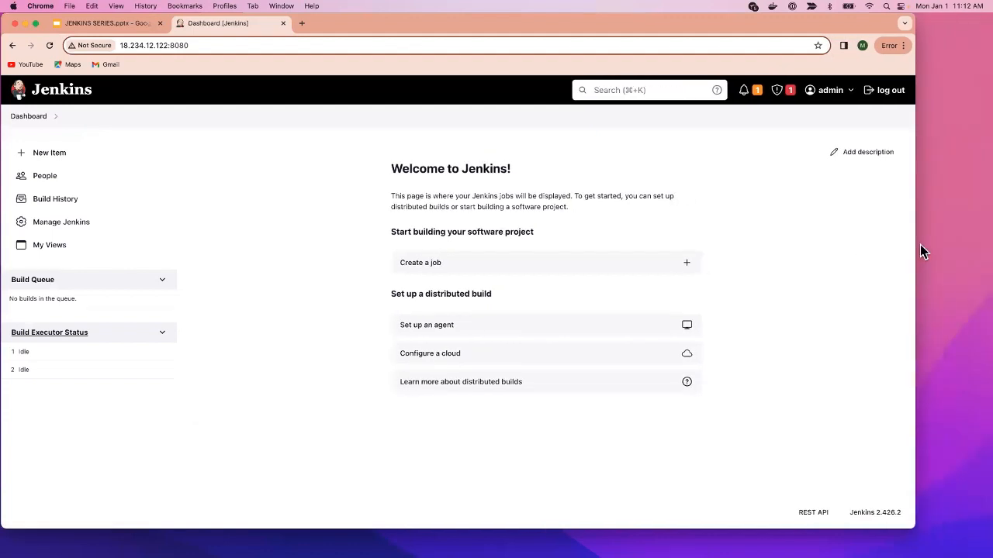
drag(915, 248, 583, 247)
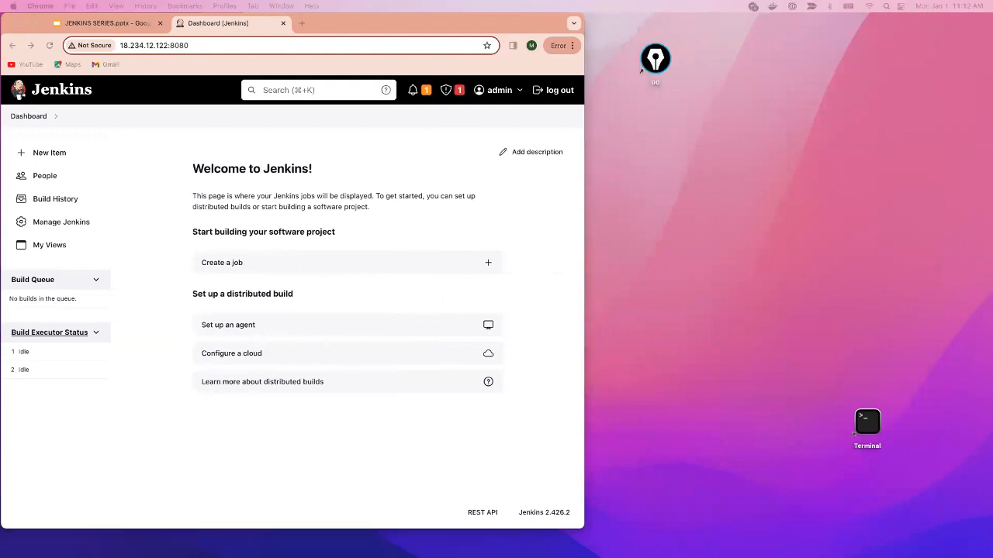
drag(992, 70, 348, 5)
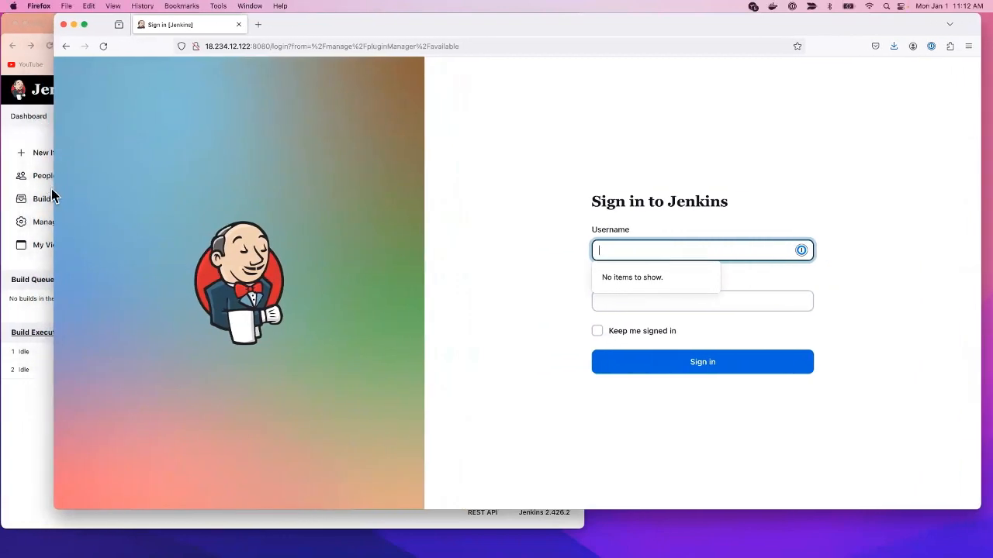
- Resize the Firefox sign-in window and set its page zoom to 80%
click(52, 189)
click(609, 191)
drag(51, 212, 336, 221)
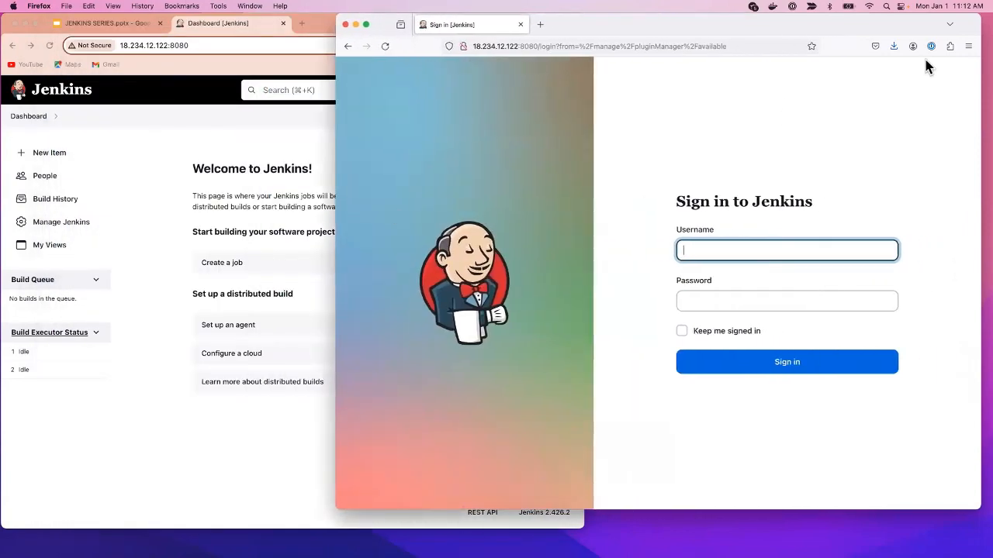
click(968, 45)
click(909, 294)
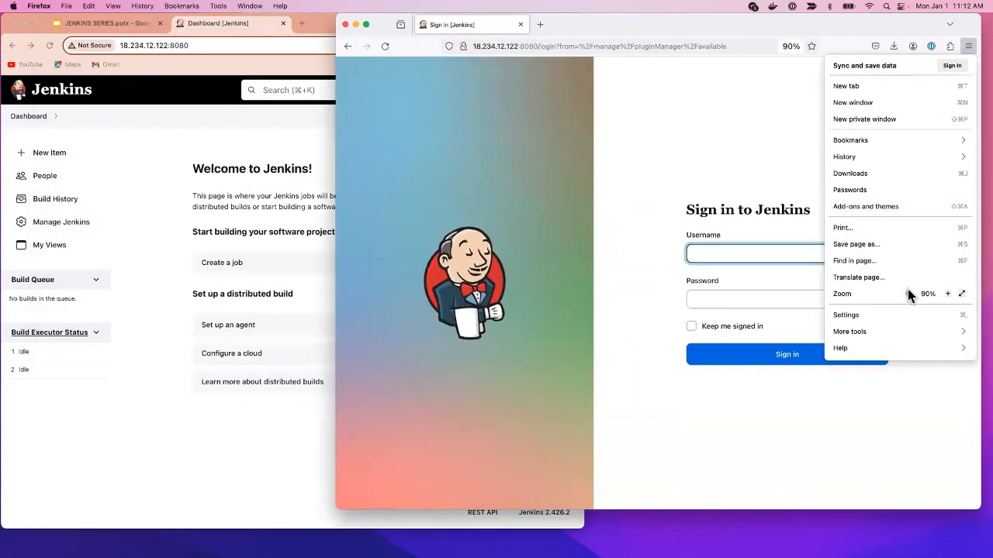
click(909, 294)
click(909, 294)
click(909, 294)
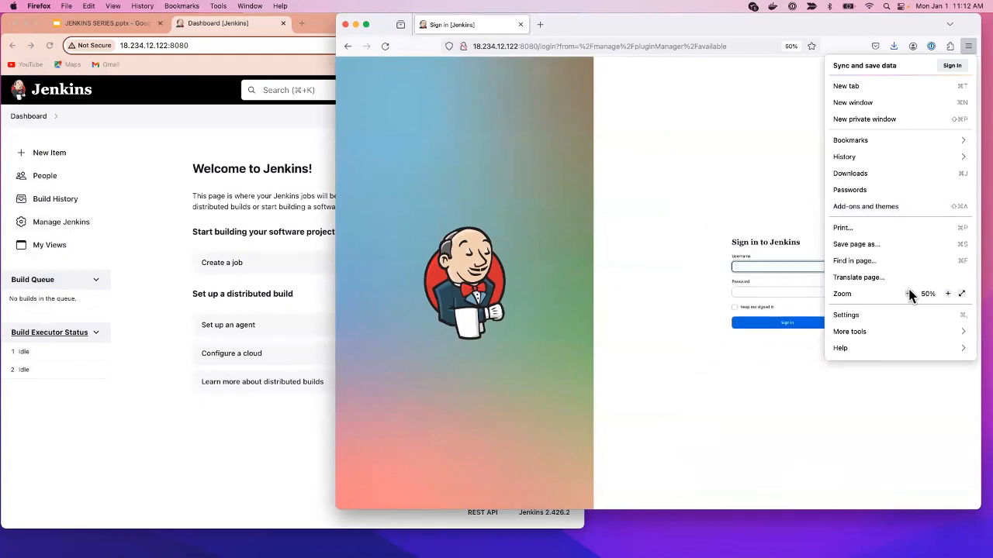
click(947, 294)
click(948, 294)
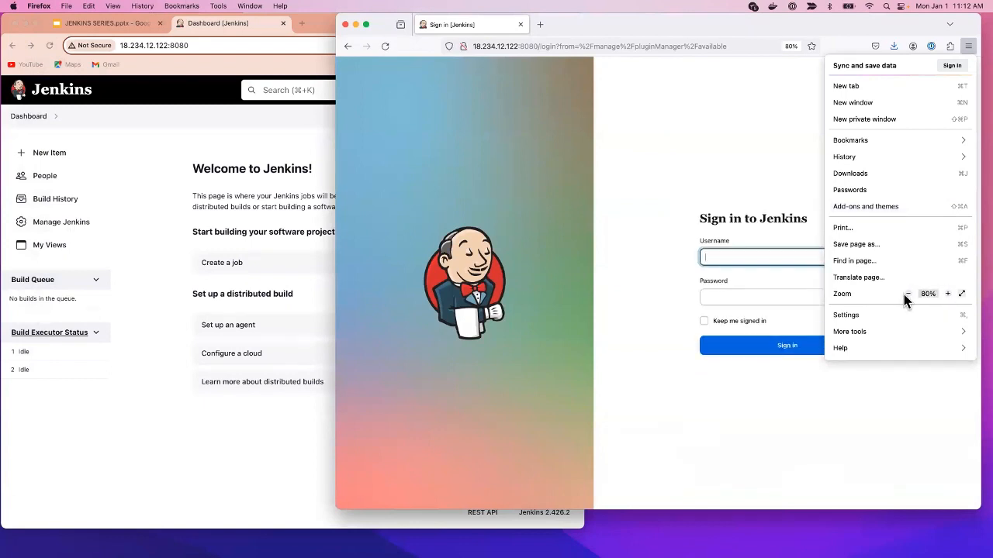
click(159, 278)
click(628, 308)
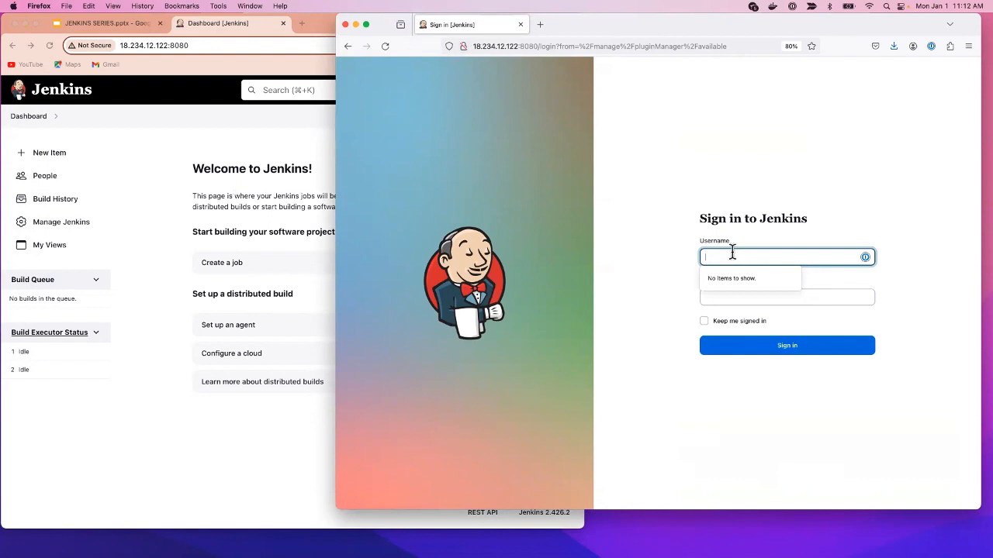
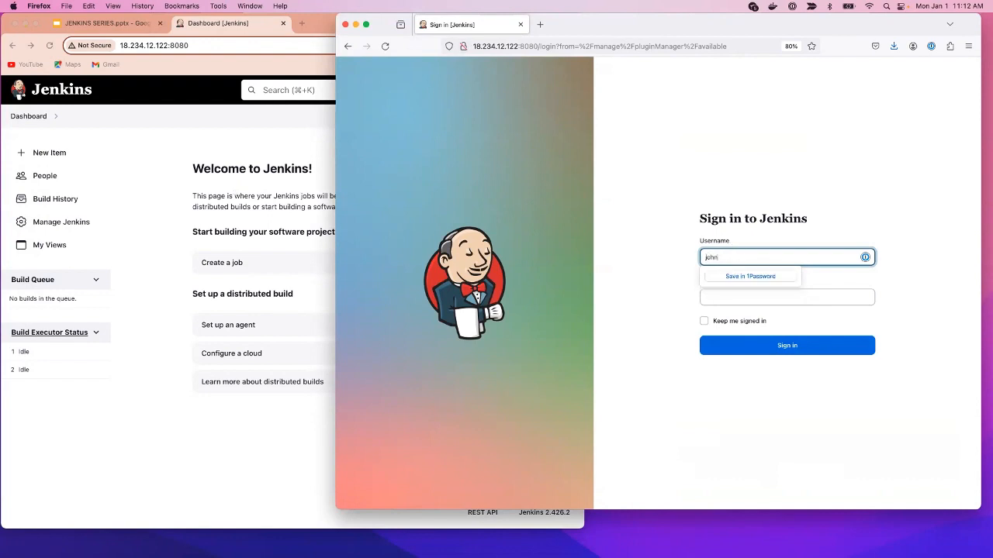
- Sign in to Jenkins with the new user's username and password
key(super+c)
click(843, 301)
key(super+v)
click(865, 350)
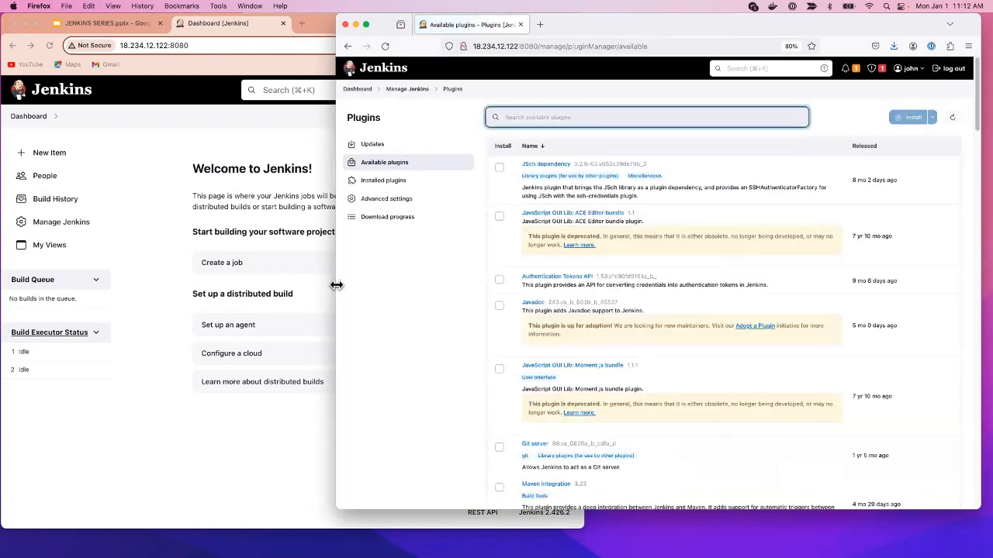
- Show the Jenkins dashboard in the new user's Firefox window
drag(336, 284, 414, 284)
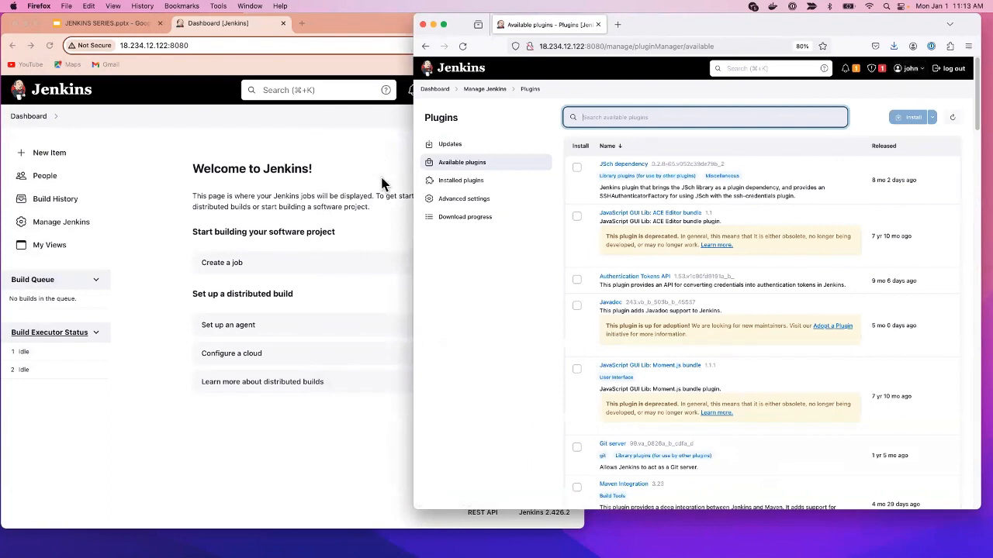
click(437, 90)
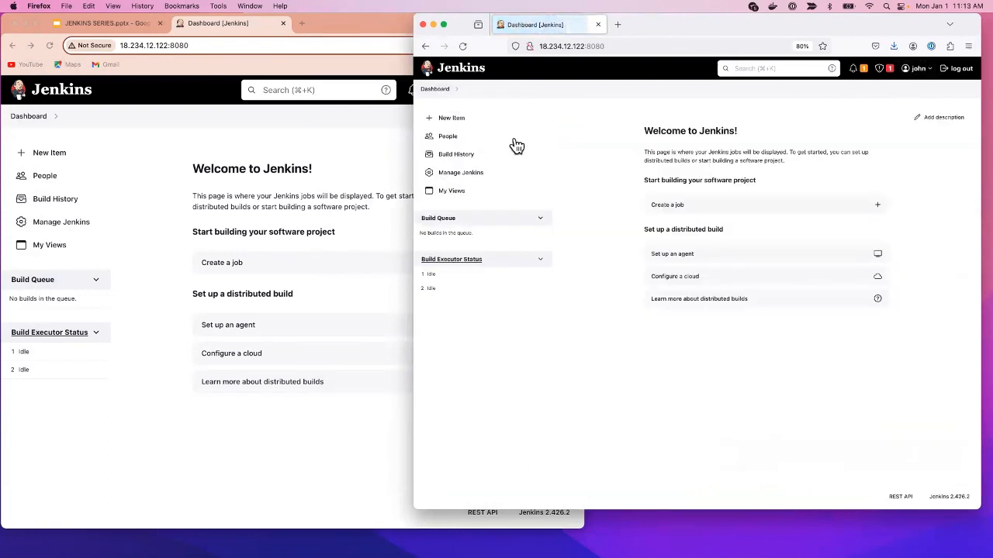
click(450, 175)
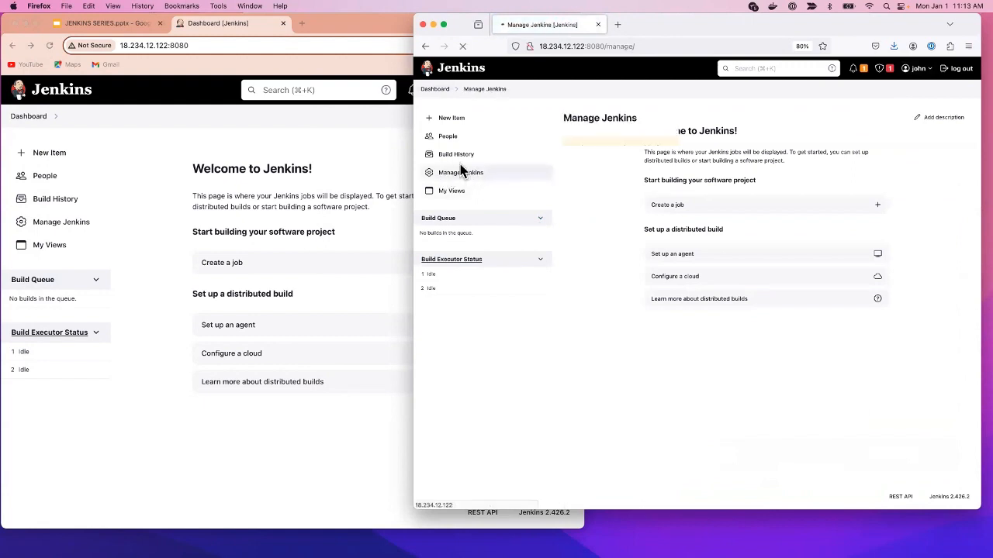
click(427, 72)
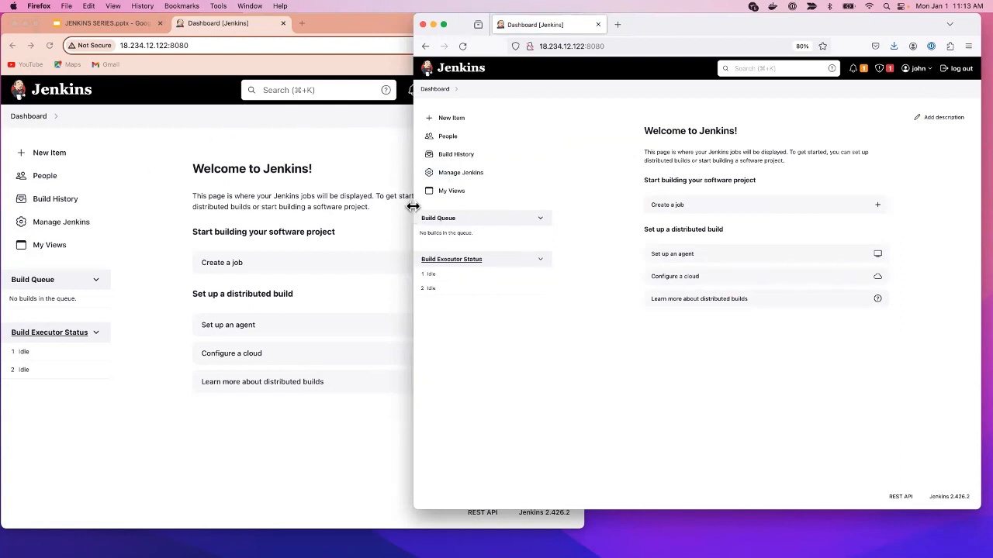
- Place the Firefox and Chrome windows side by side, admin's Chrome in front
drag(412, 208, 452, 222)
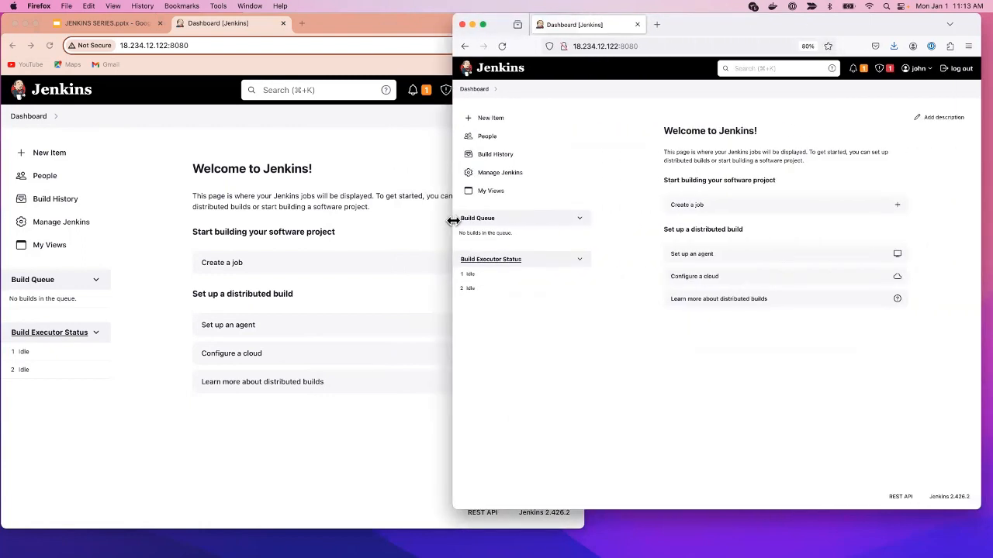
click(410, 162)
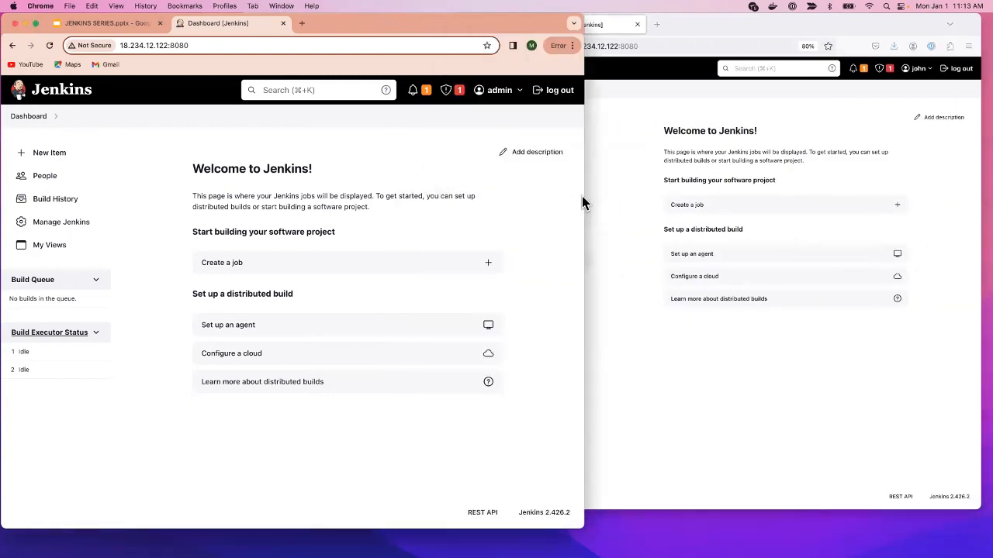
drag(584, 196, 512, 196)
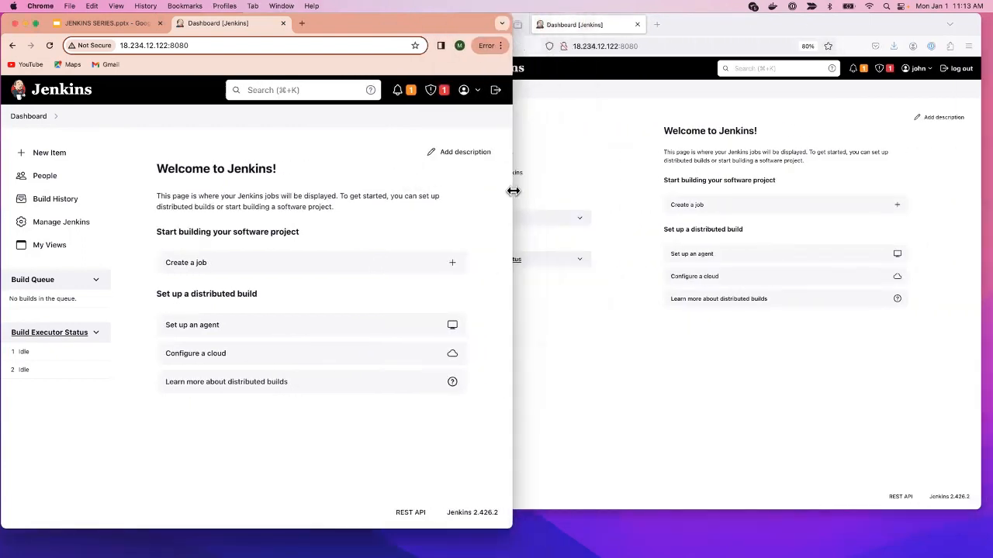
- Present the 'JENKINS 107' slides full screen, then exit to the Jenkins dashboard tab
click(101, 23)
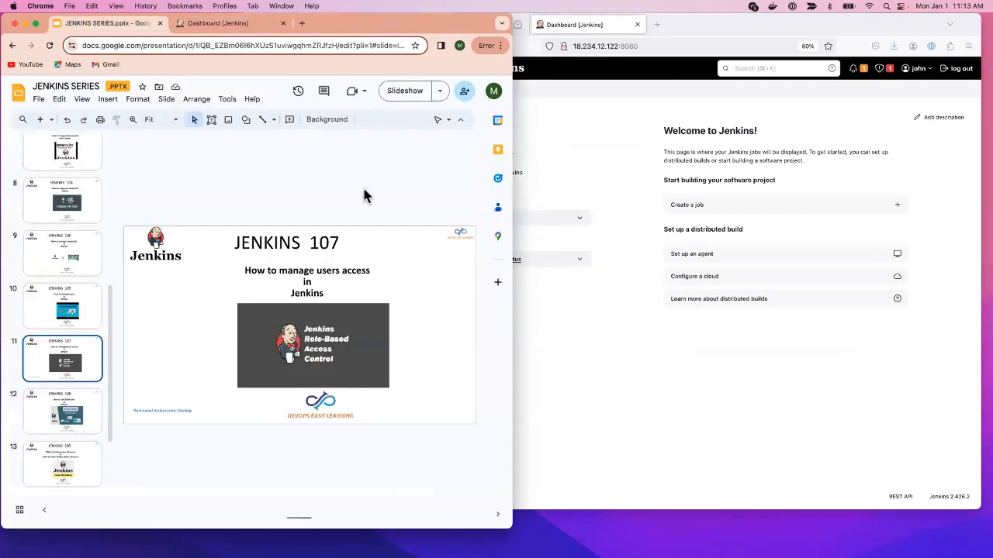
click(405, 90)
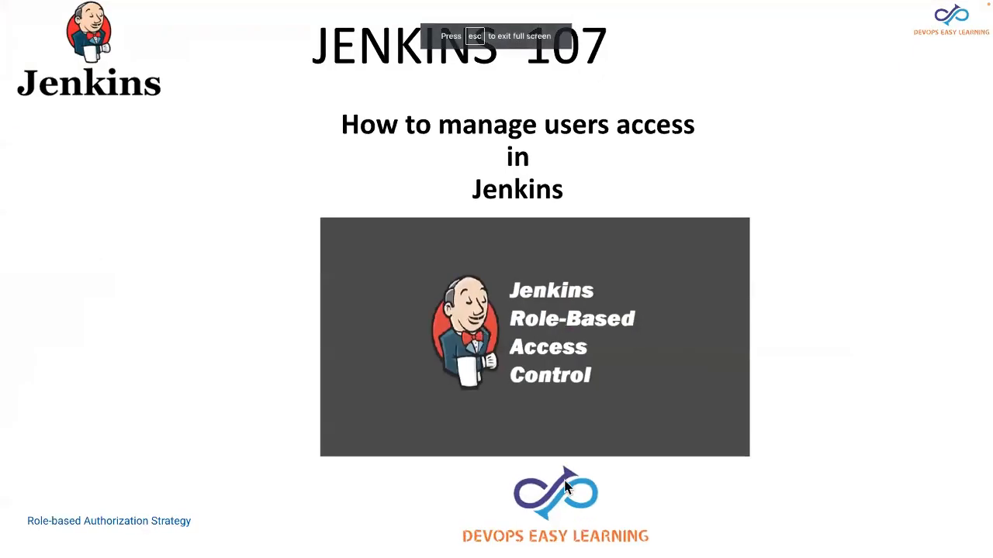
mouse_move(112, 533)
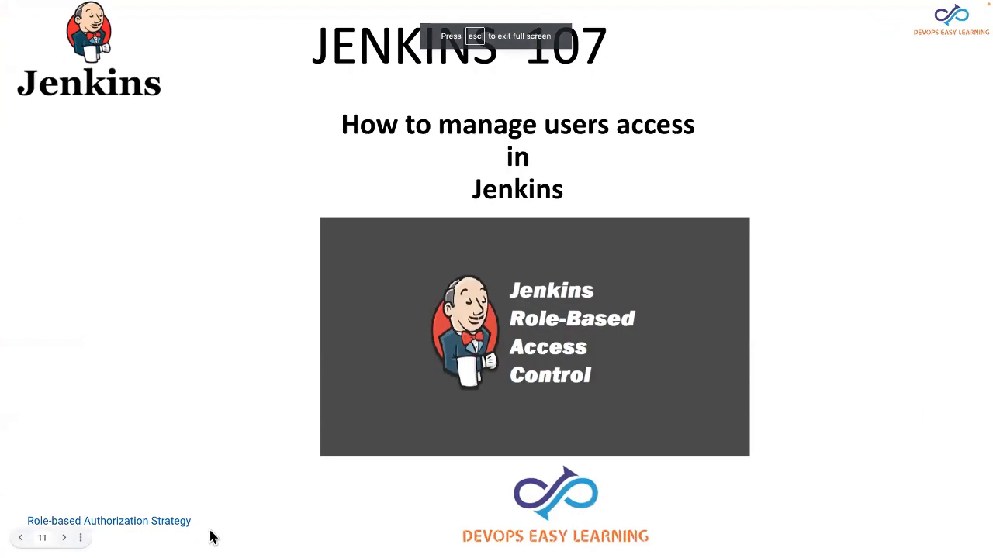
key(Escape)
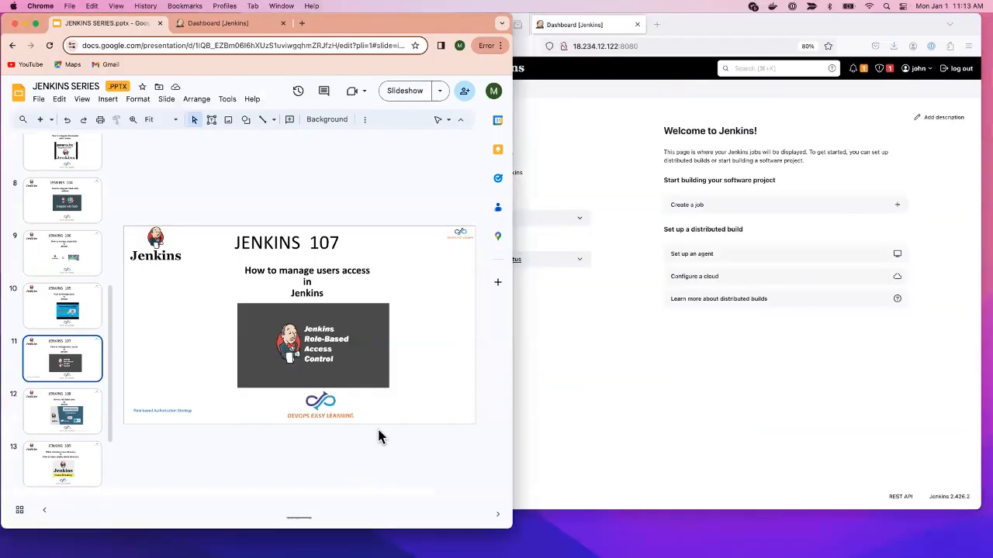
click(217, 24)
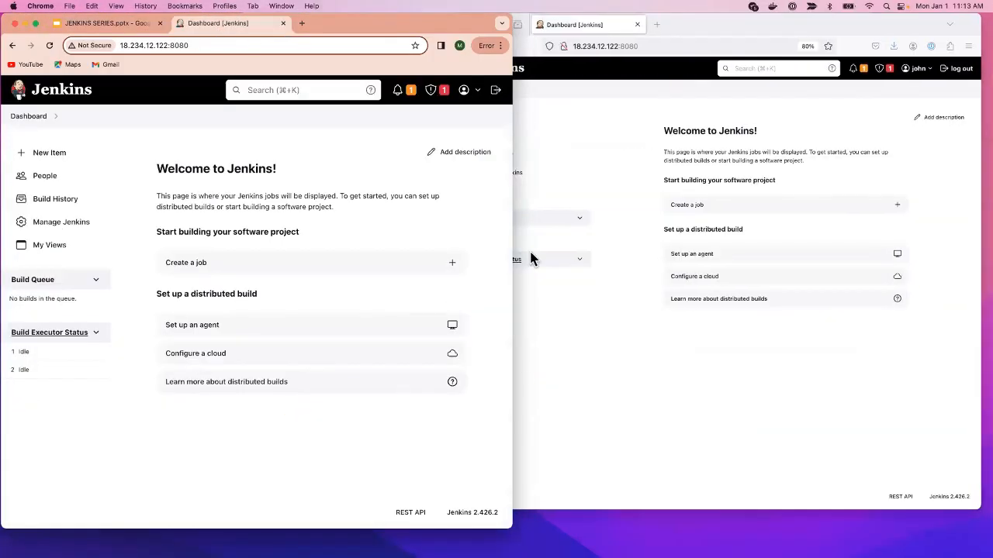
- Widen the window, open Manage Jenkins and zoom the page to 75%
drag(521, 324, 612, 324)
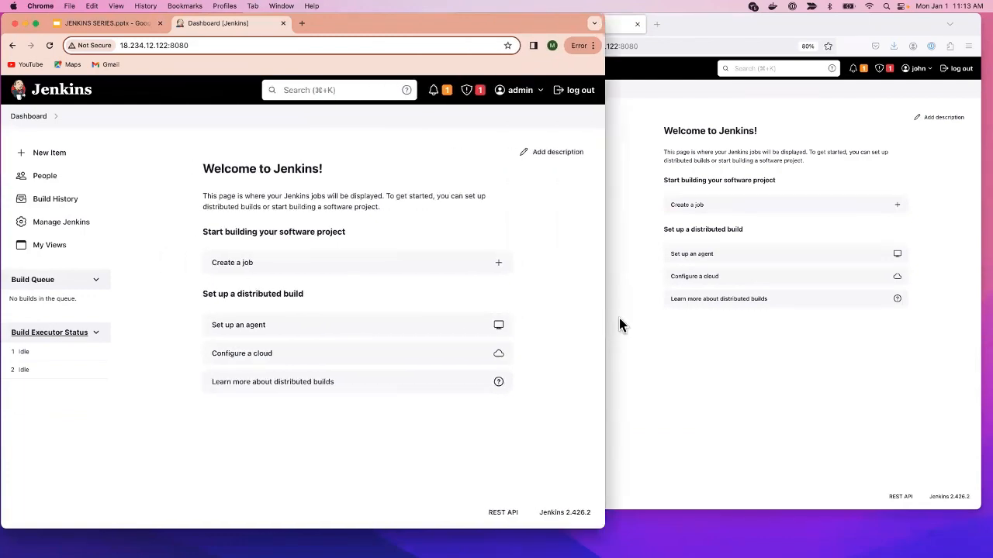
click(50, 223)
scroll(446, 399, down, 5)
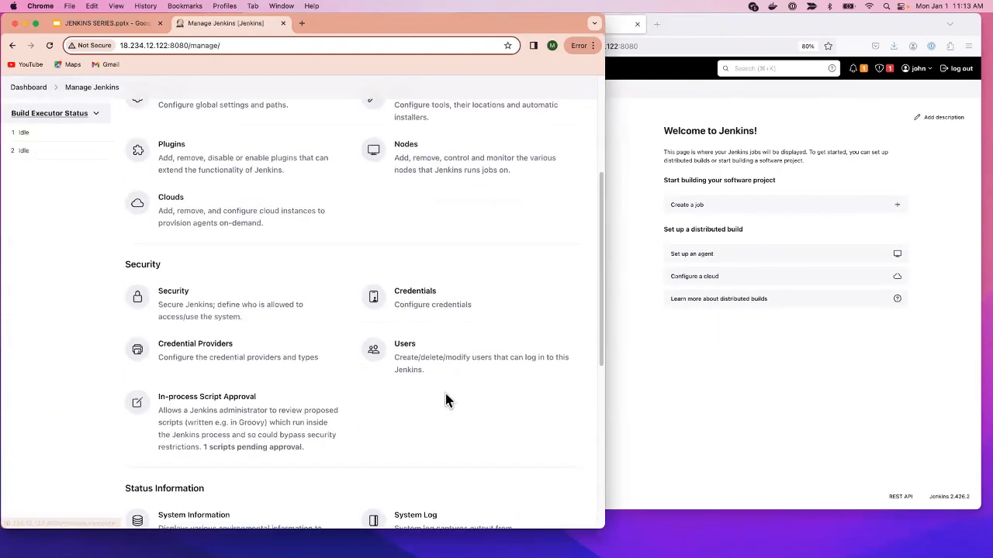
click(595, 47)
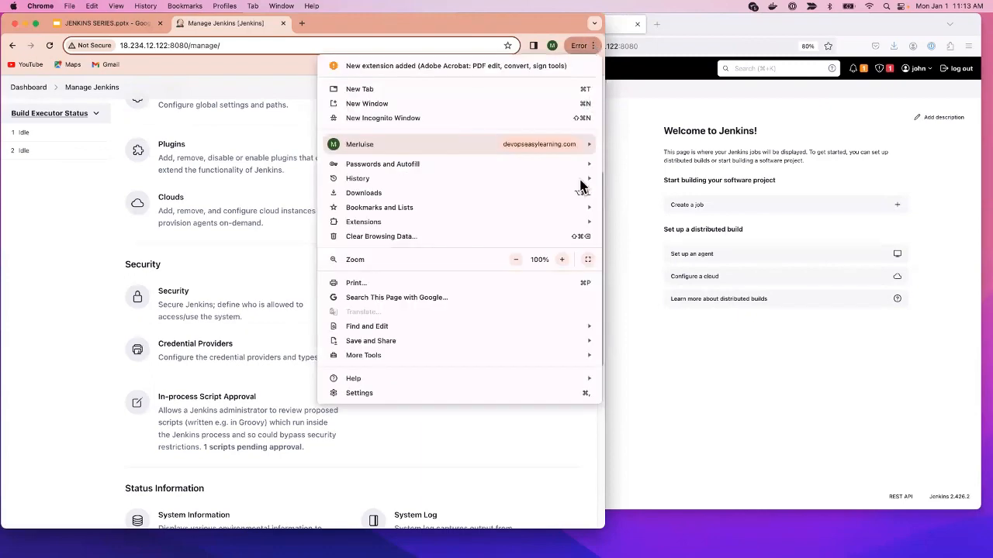
click(516, 260)
click(516, 260)
click(516, 260)
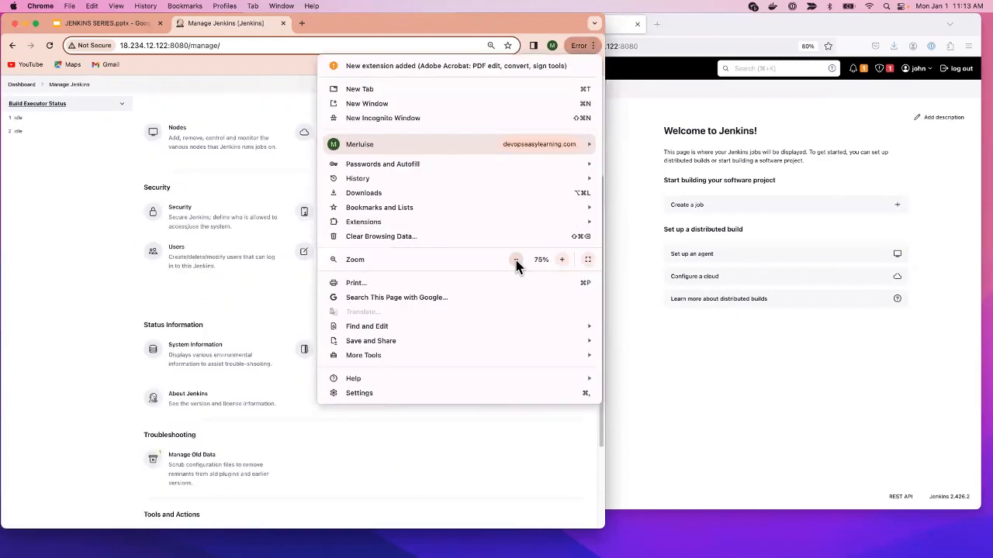
click(54, 306)
scroll(472, 348, up, 5)
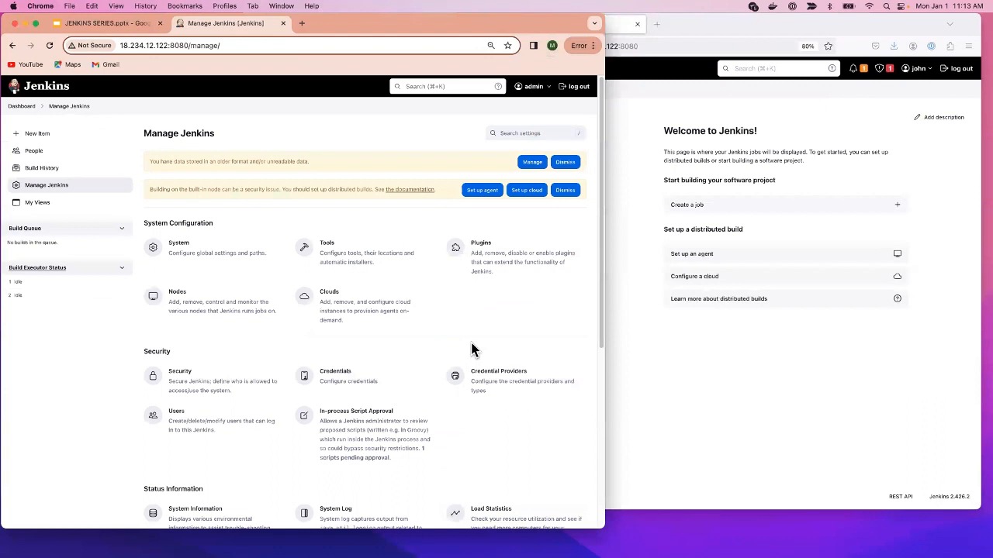
- Install the Role-based Authorization Strategy plugin from Available plugins, then return to the dashboard
click(497, 273)
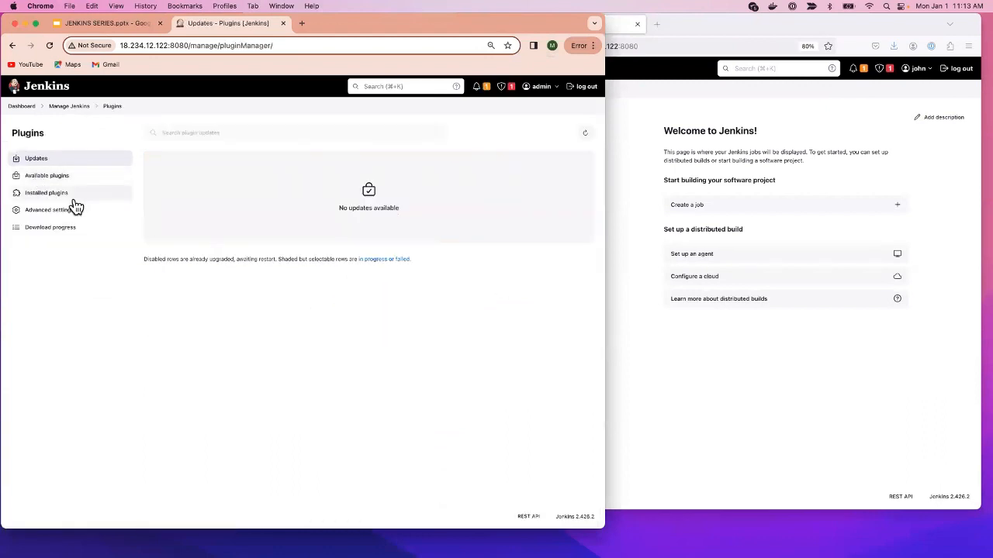
click(36, 194)
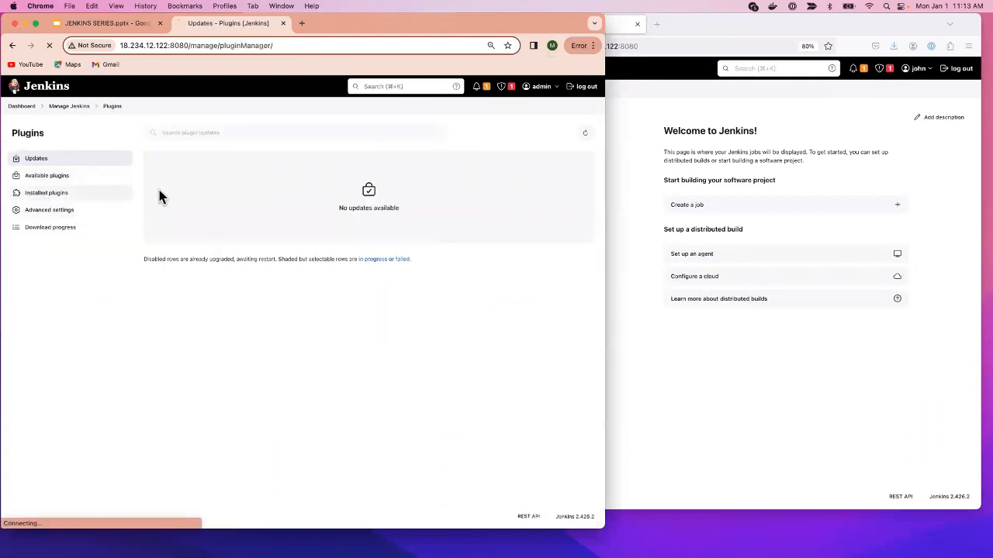
text(role)
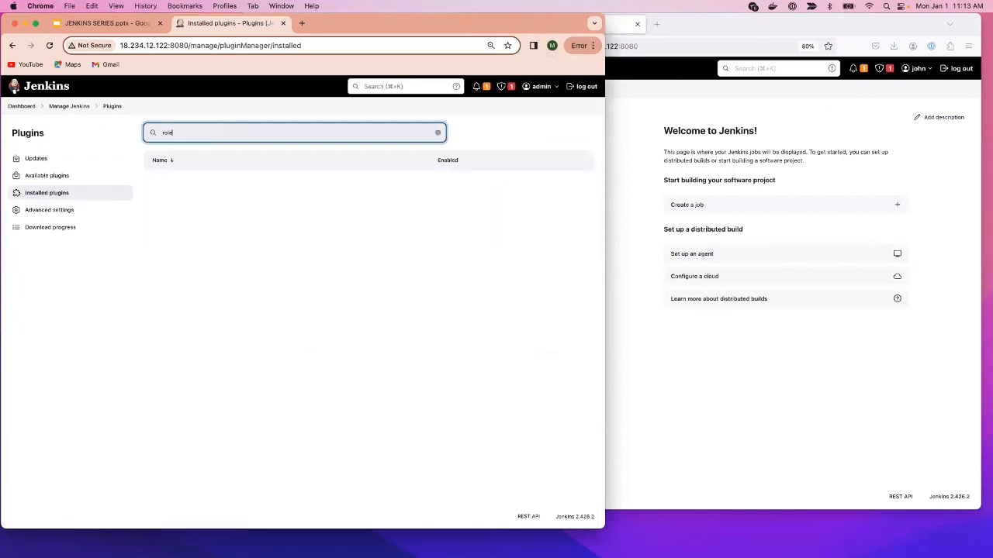
click(49, 177)
text(ro)
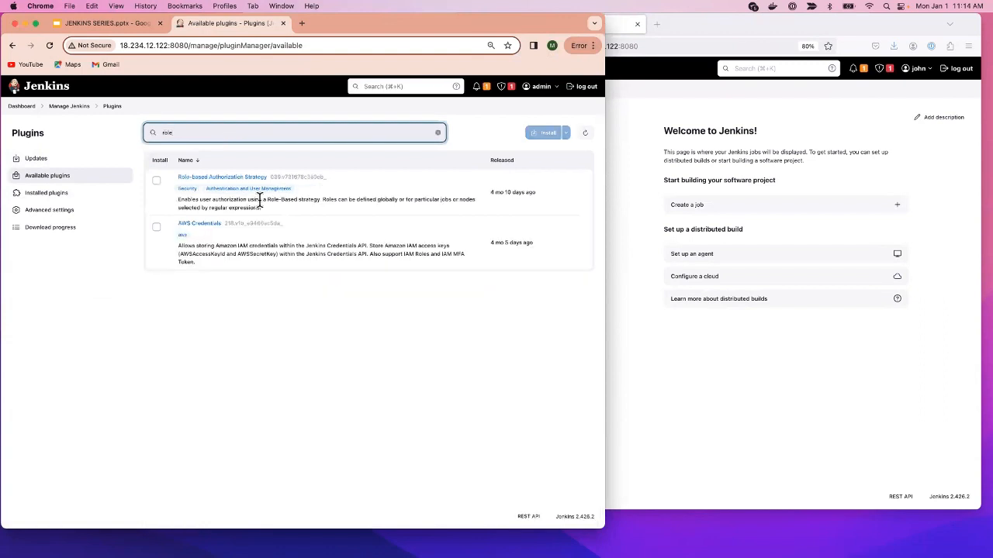
click(155, 180)
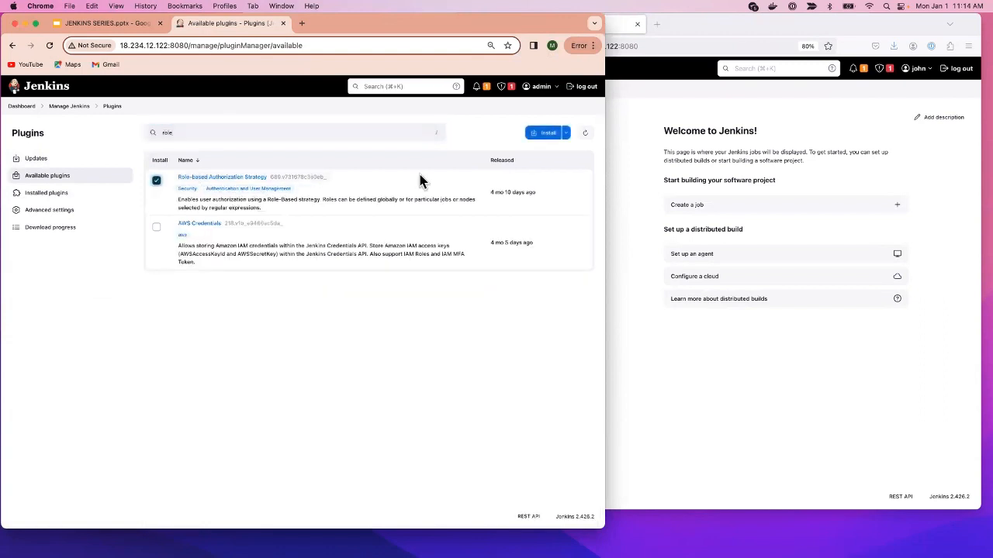
click(544, 135)
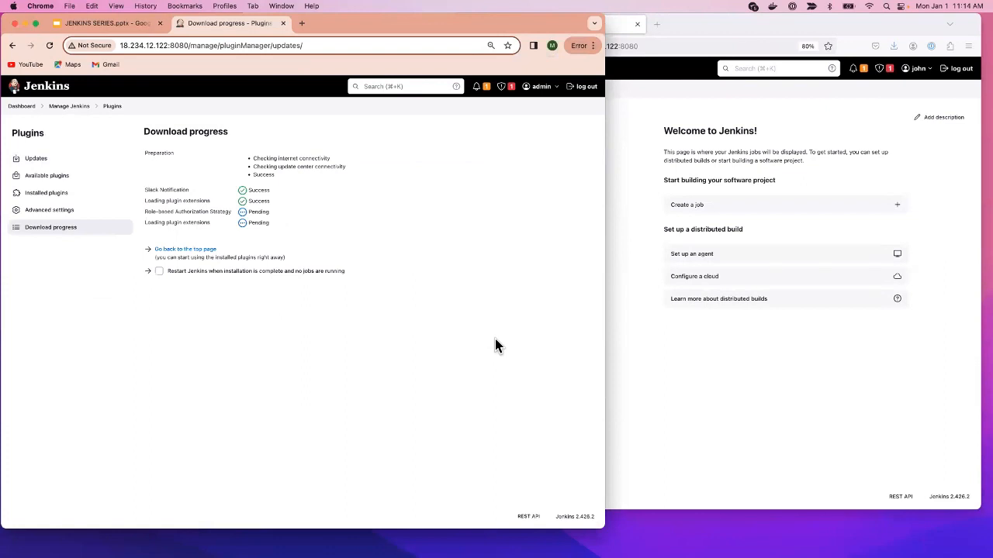
click(178, 250)
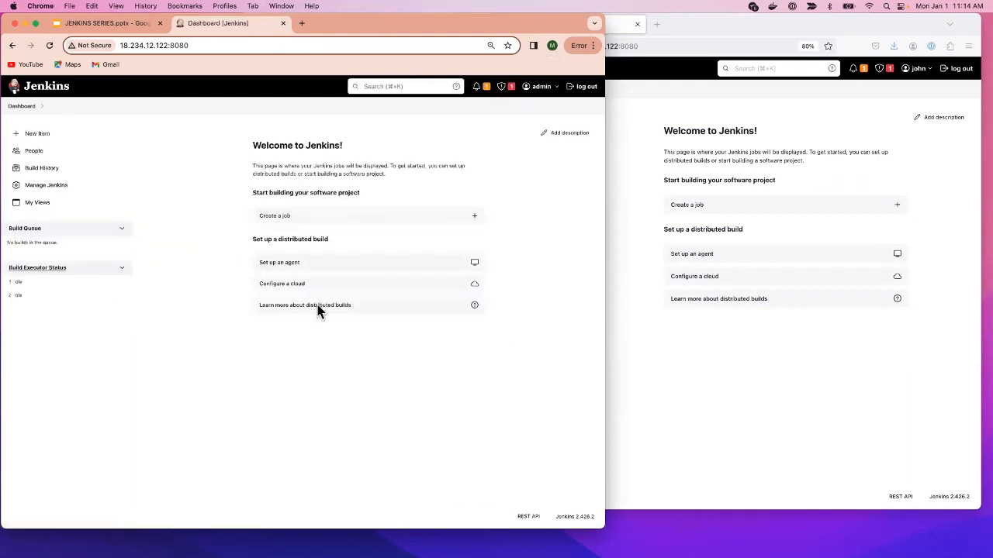
- Widen the Chrome window and go to Manage Jenkins from the sidebar
drag(607, 309, 743, 302)
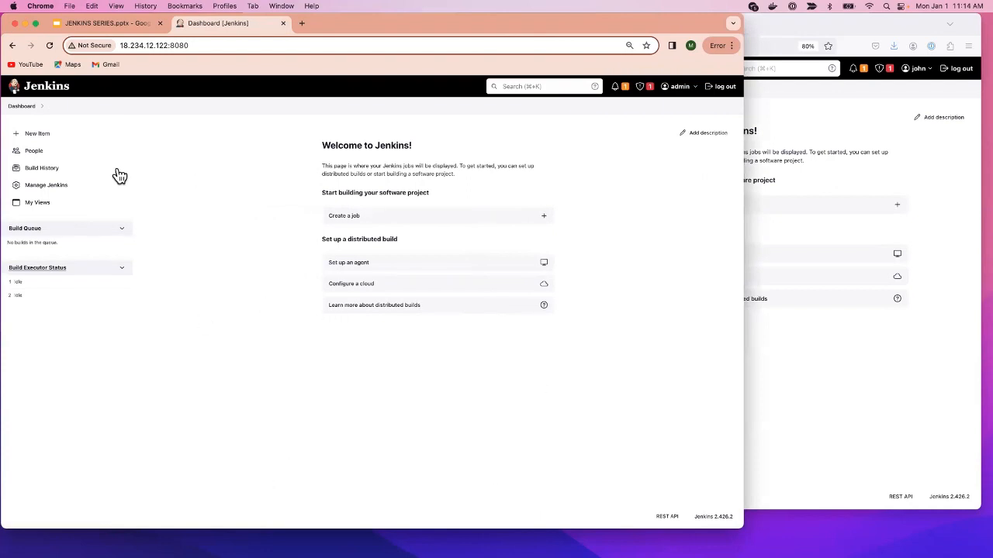
click(74, 191)
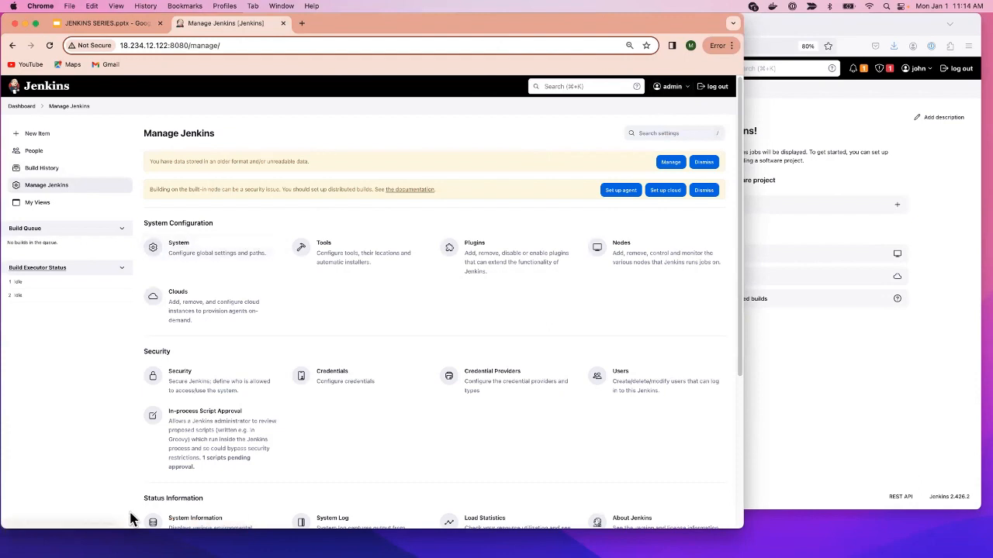
scroll(268, 508, down, 1)
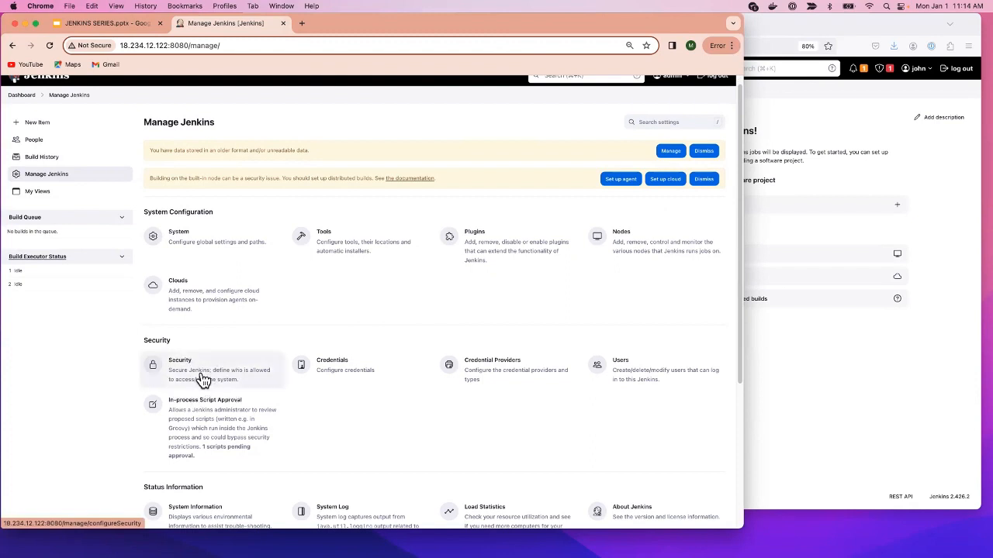
- In Security, keep Jenkins' own user database and choose Project-based Matrix Authorization Strategy
click(203, 379)
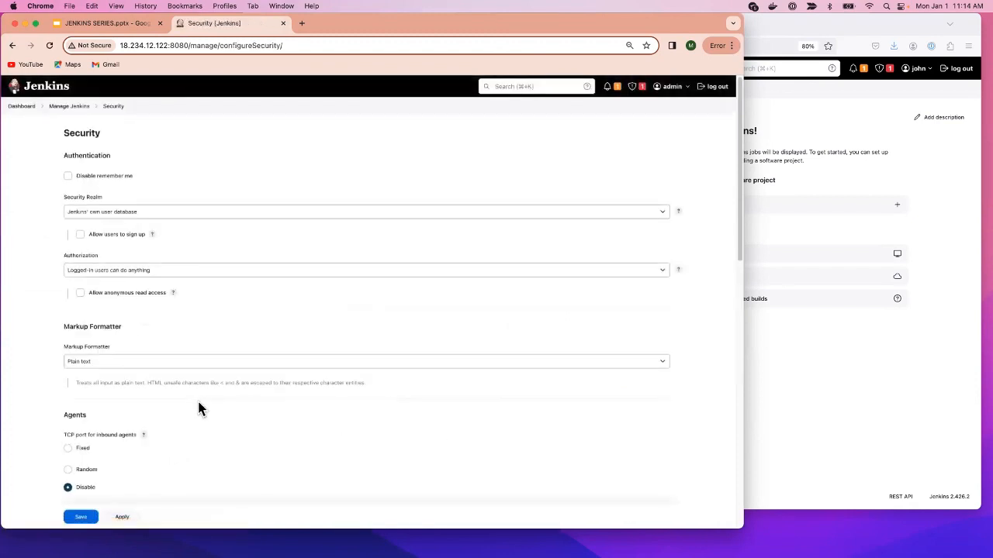
scroll(200, 411, down, 1)
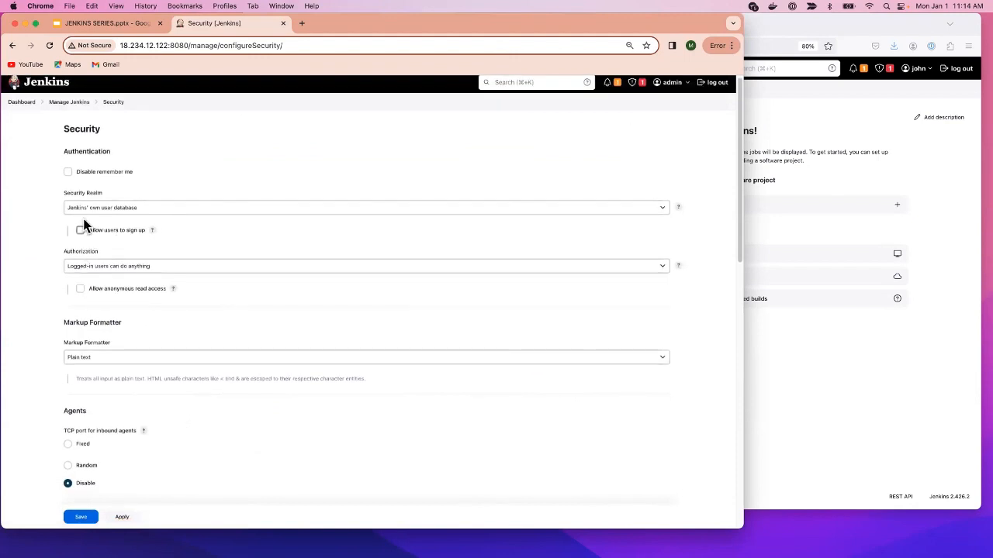
click(153, 210)
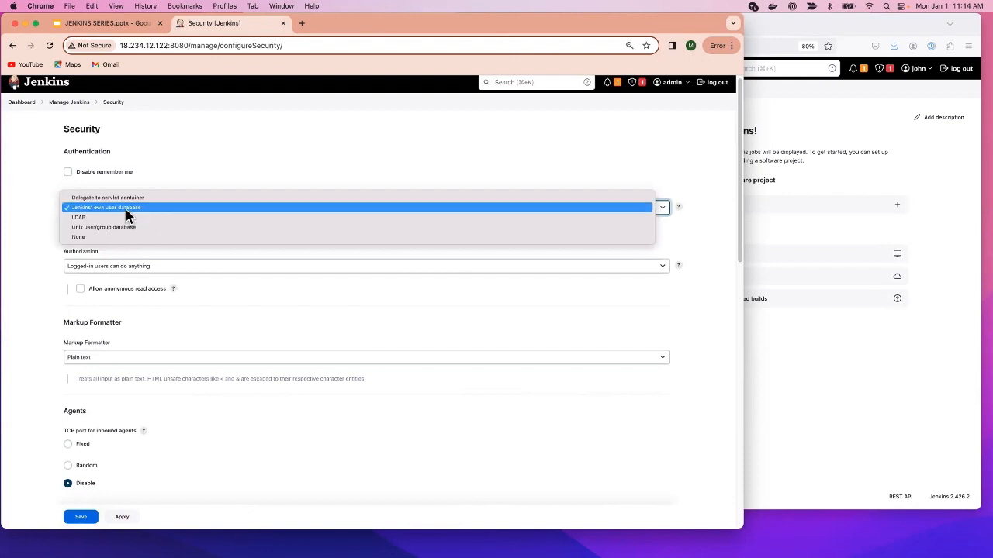
click(116, 268)
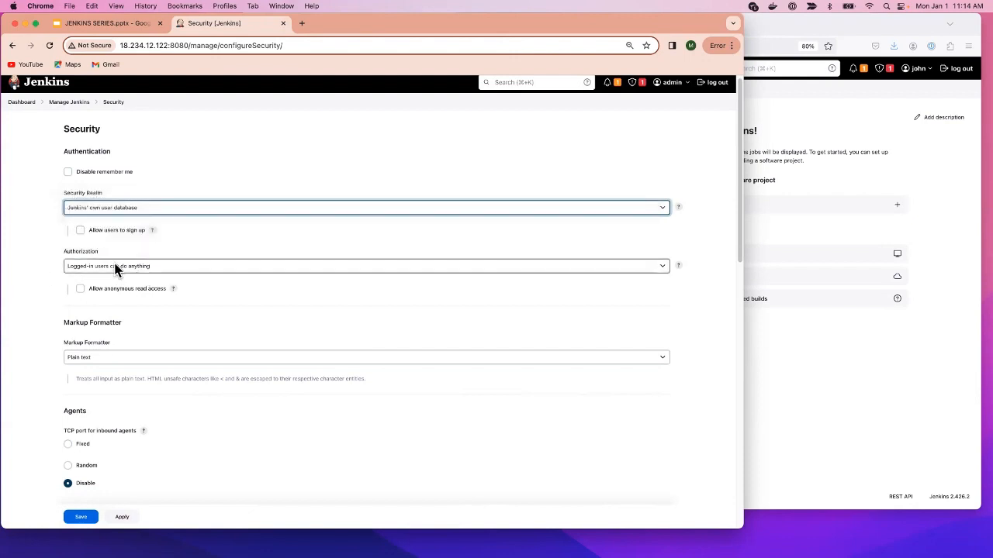
click(125, 265)
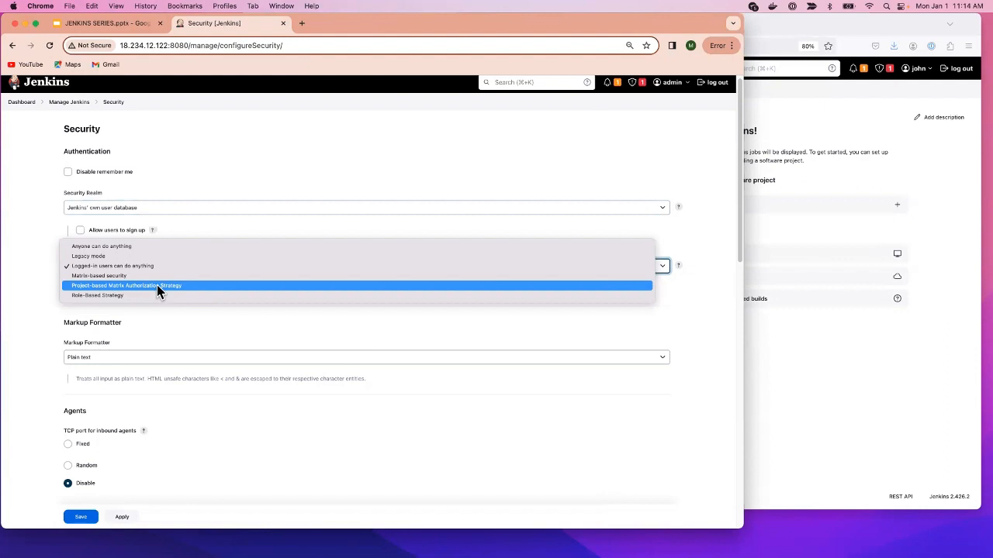
click(157, 285)
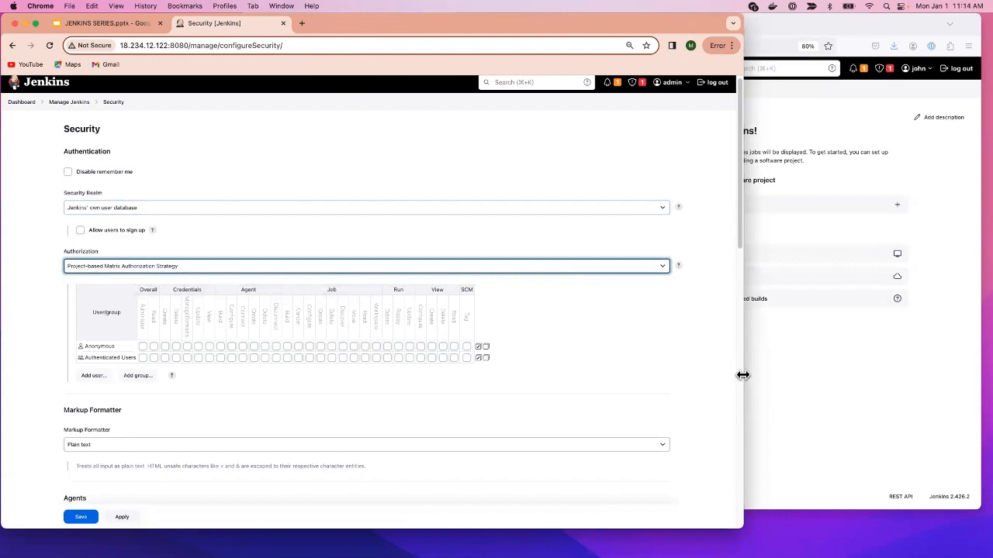
drag(744, 376, 917, 379)
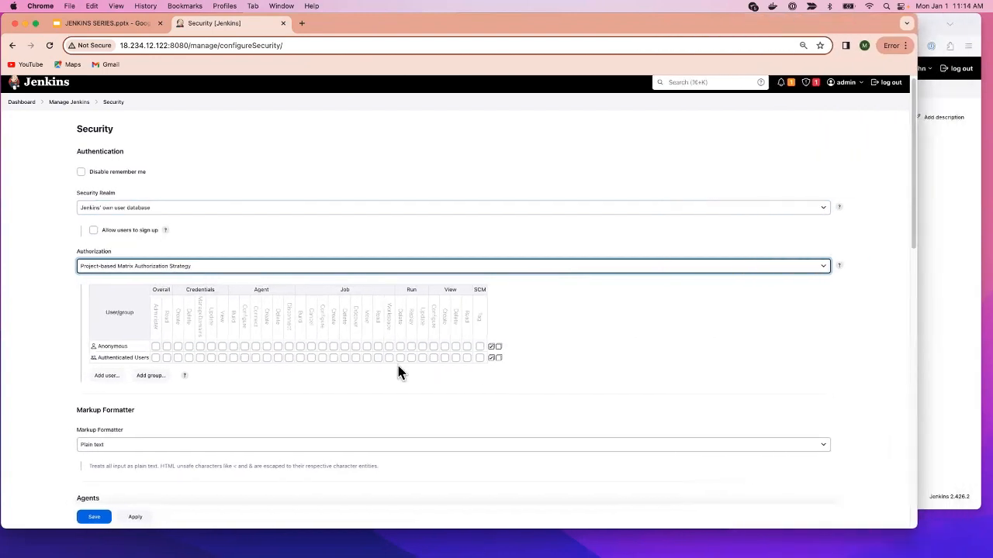
scroll(398, 373, down, 1)
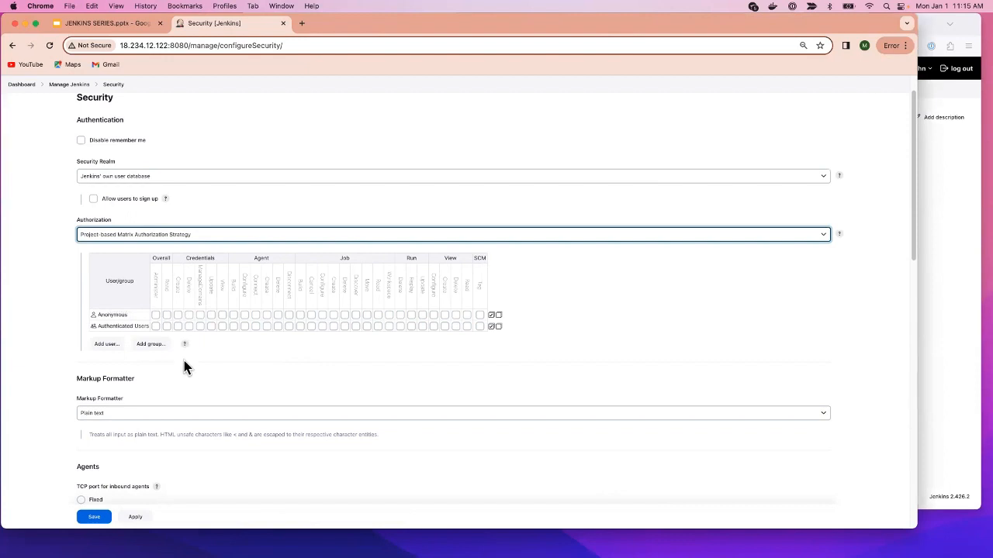
- Add admin to the permission matrix with Overall Administer checked, then apply and save
click(107, 345)
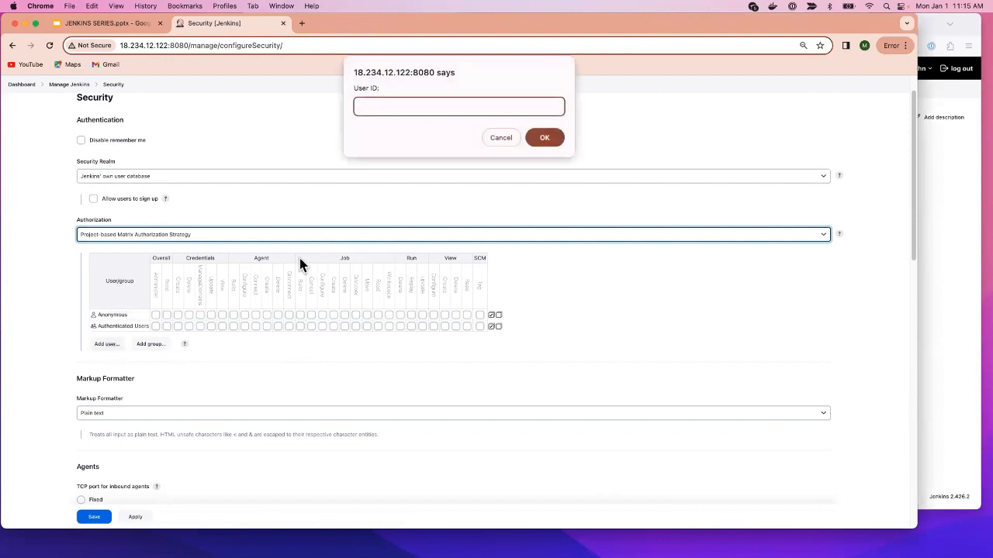
click(541, 140)
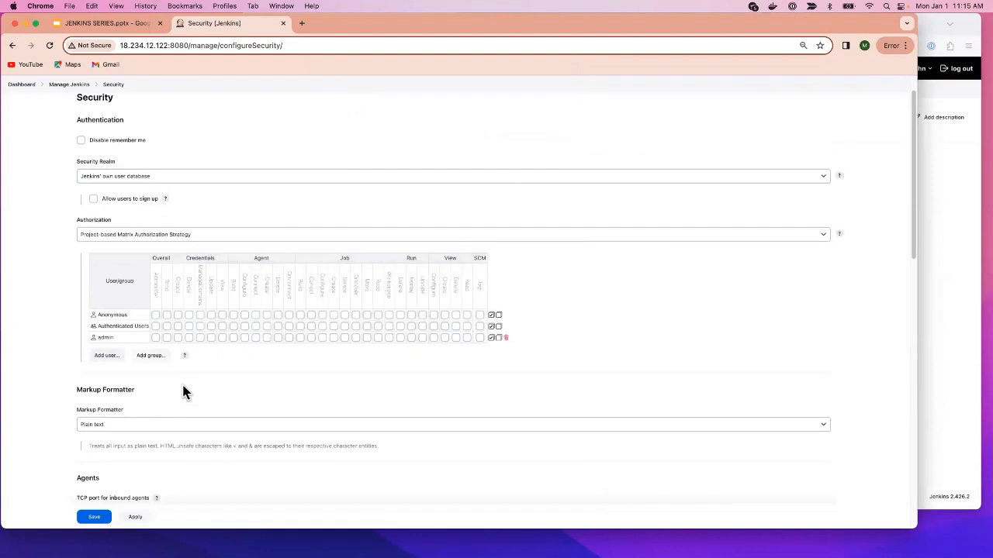
click(155, 337)
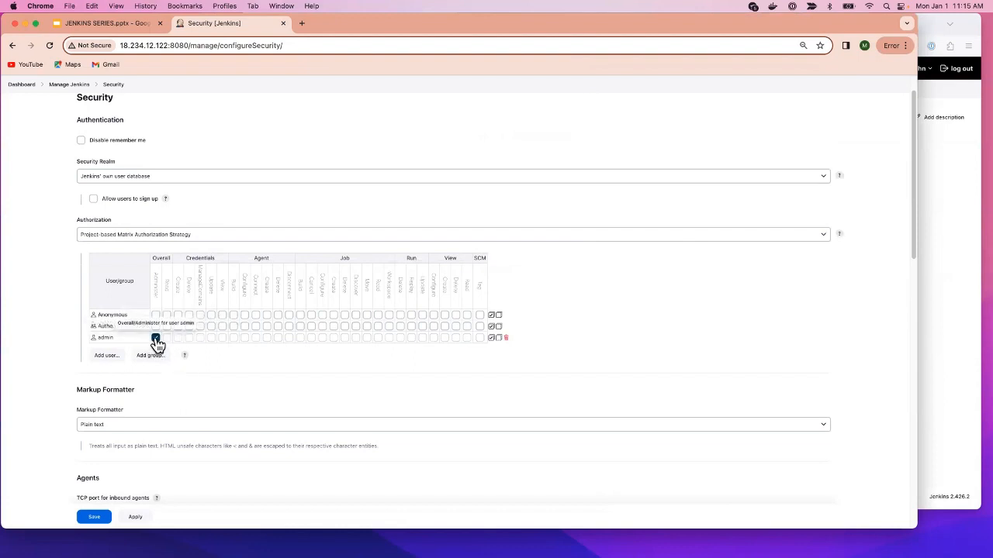
click(155, 338)
click(156, 339)
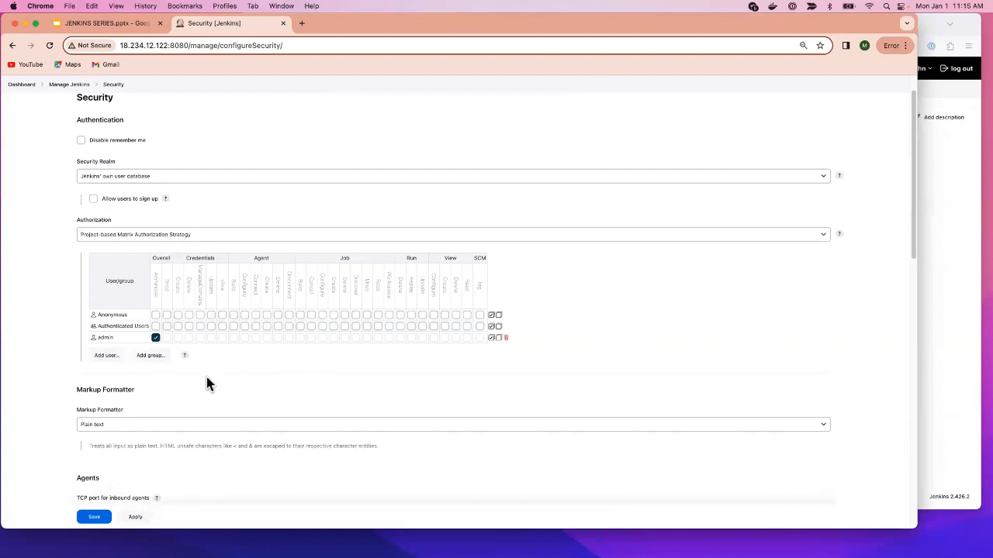
click(138, 520)
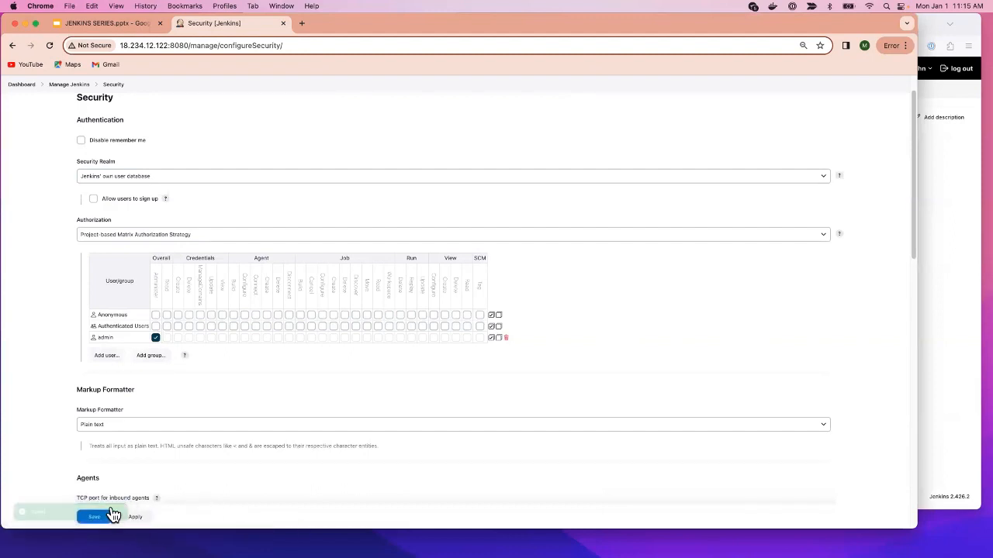
click(94, 521)
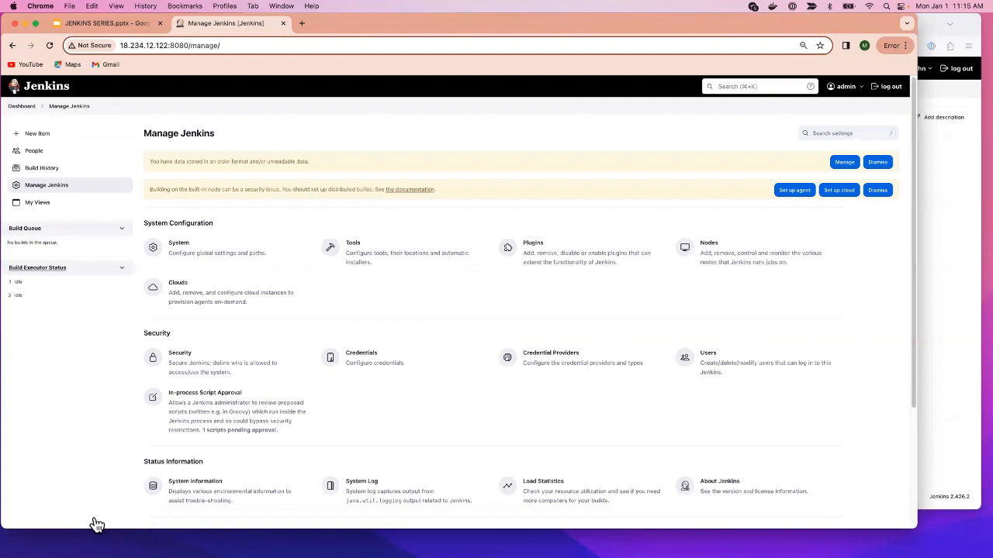
- In Firefox, log out and sign in again with the second user's username and password
click(930, 299)
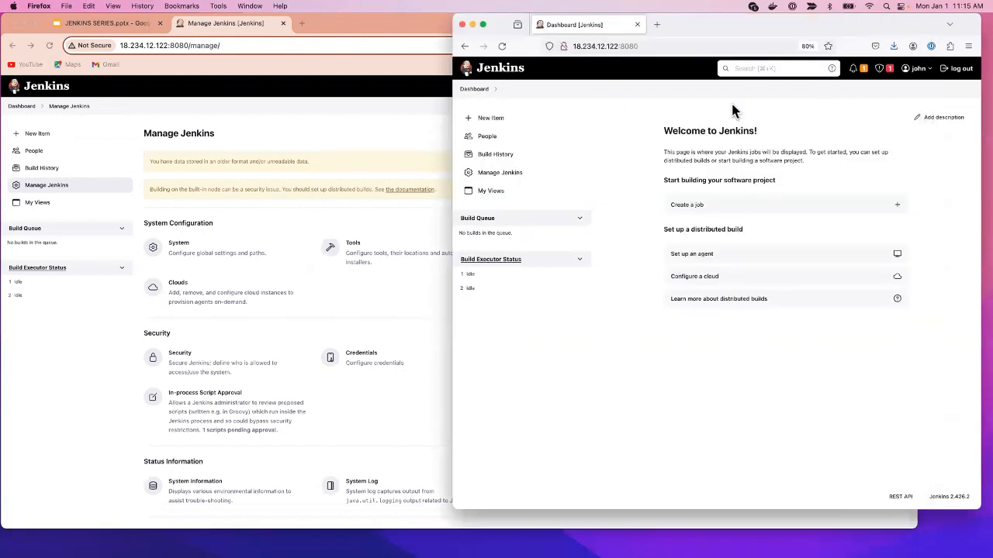
click(960, 73)
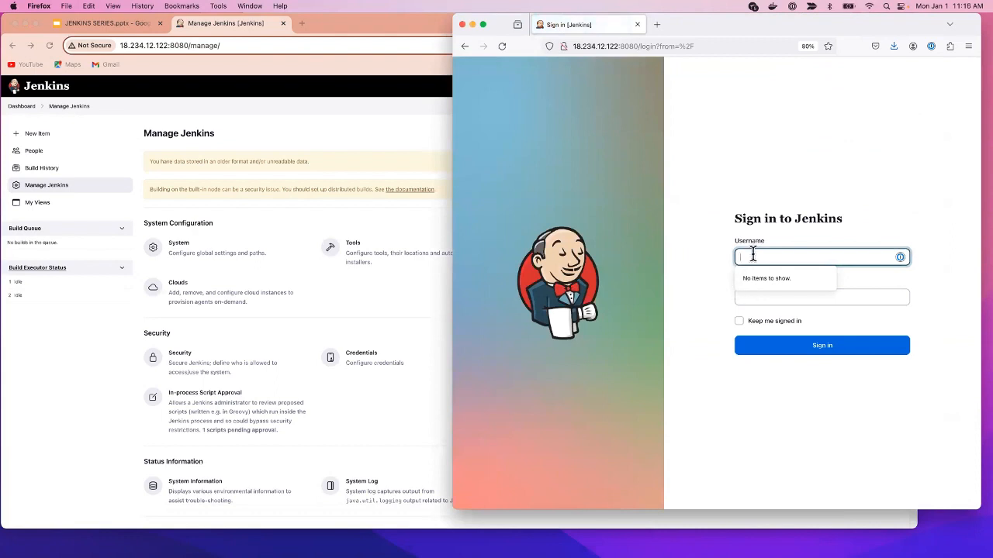
text(john)
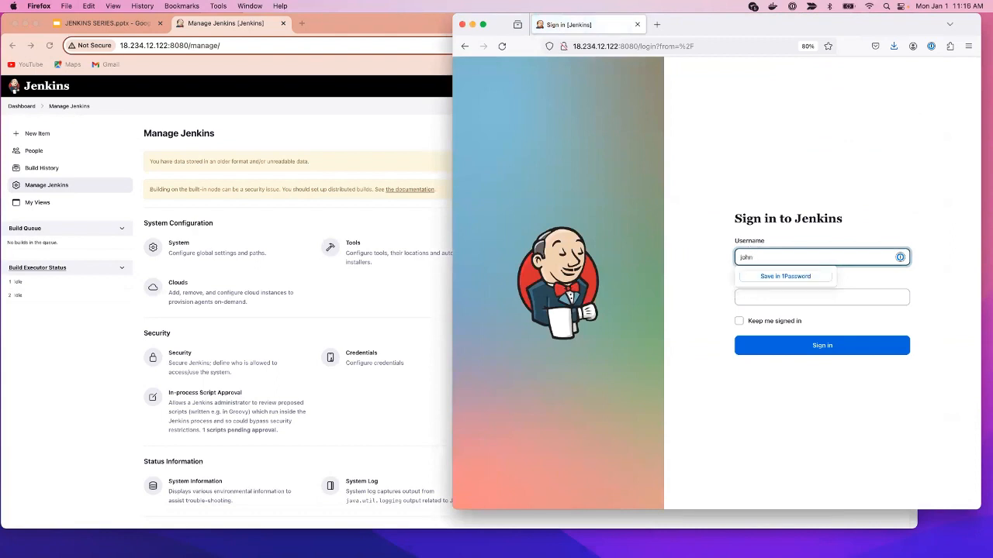
click(880, 297)
click(845, 354)
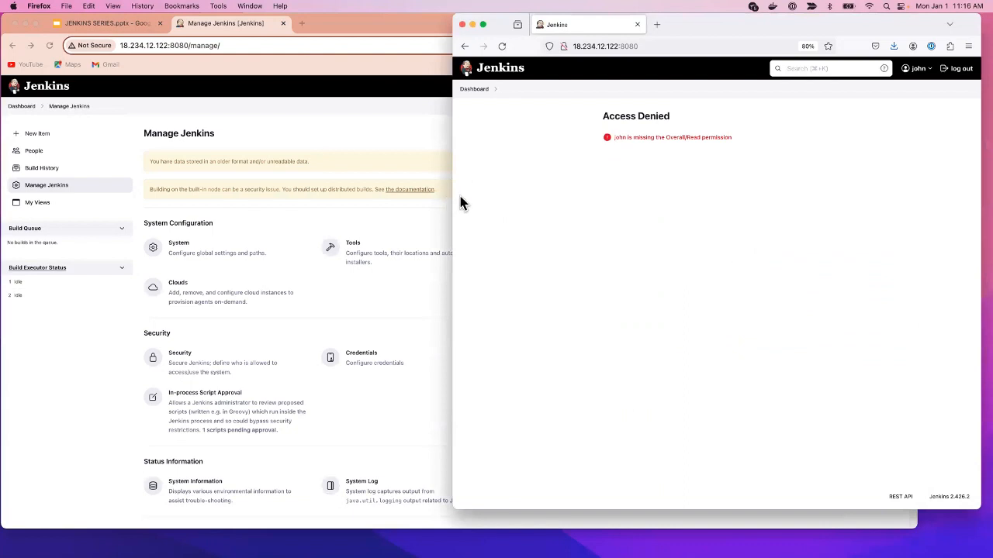
- Widen the Firefox window and highlight the Access Denied heading
drag(453, 200, 308, 206)
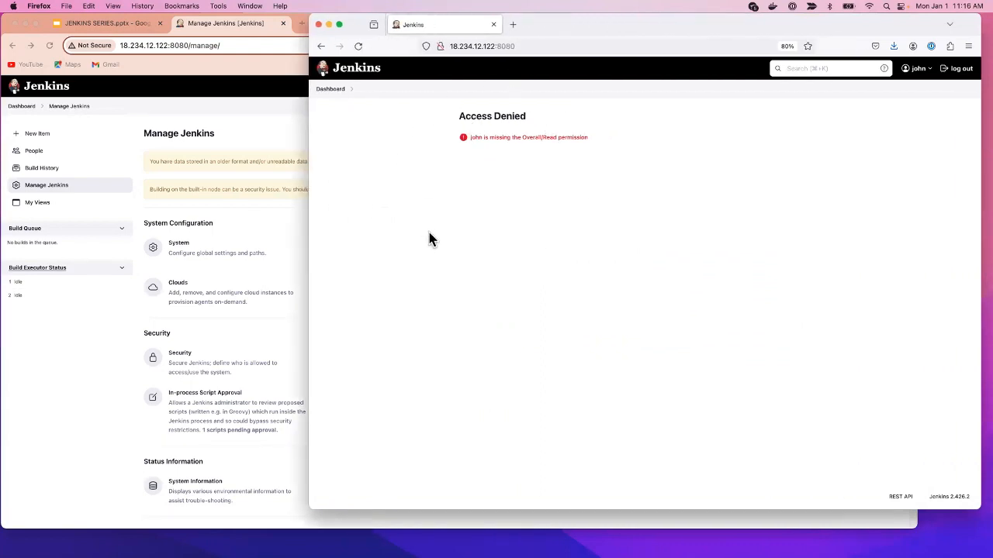
drag(457, 116, 525, 115)
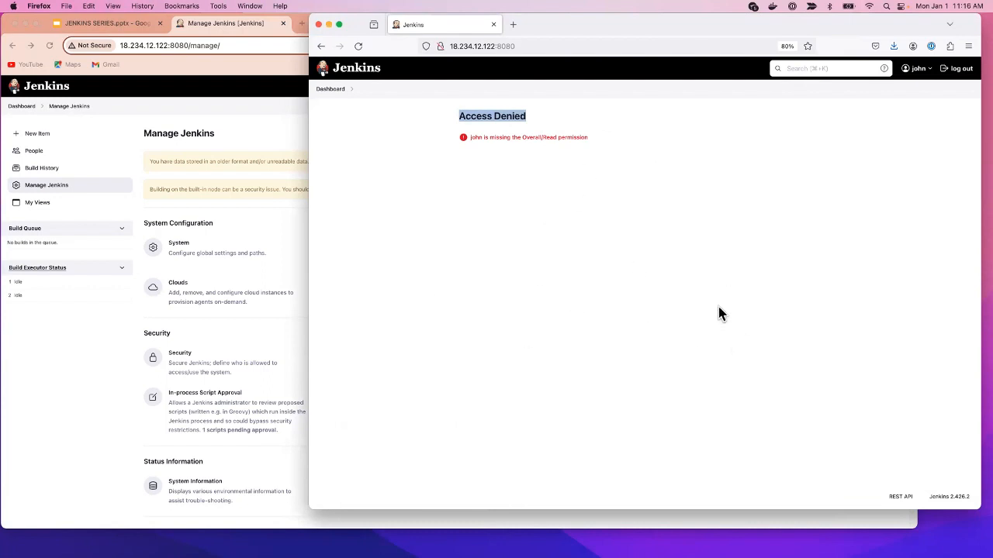
click(741, 174)
- In the admin's global security settings, add the second user's ID as a new permission-matrix row
click(276, 136)
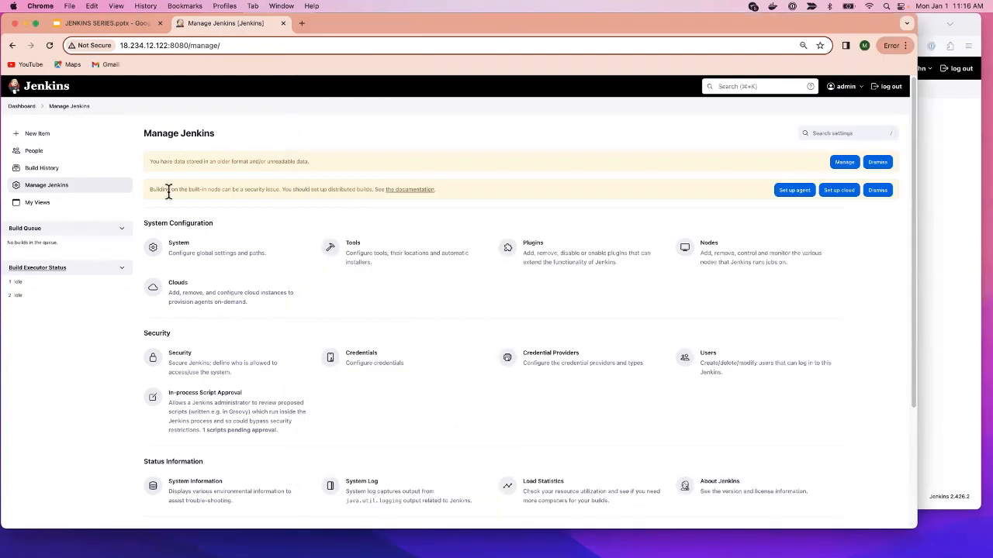
click(193, 366)
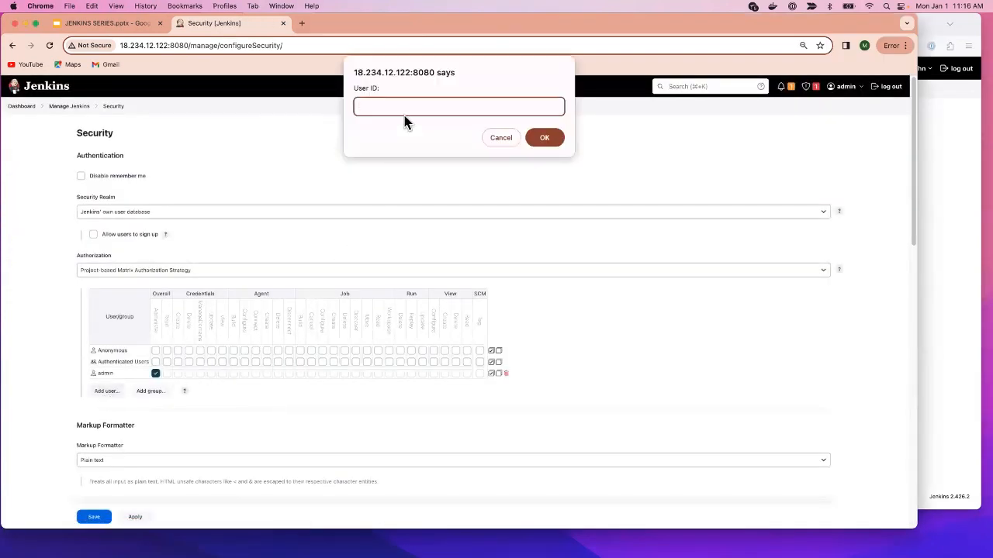
text(i)
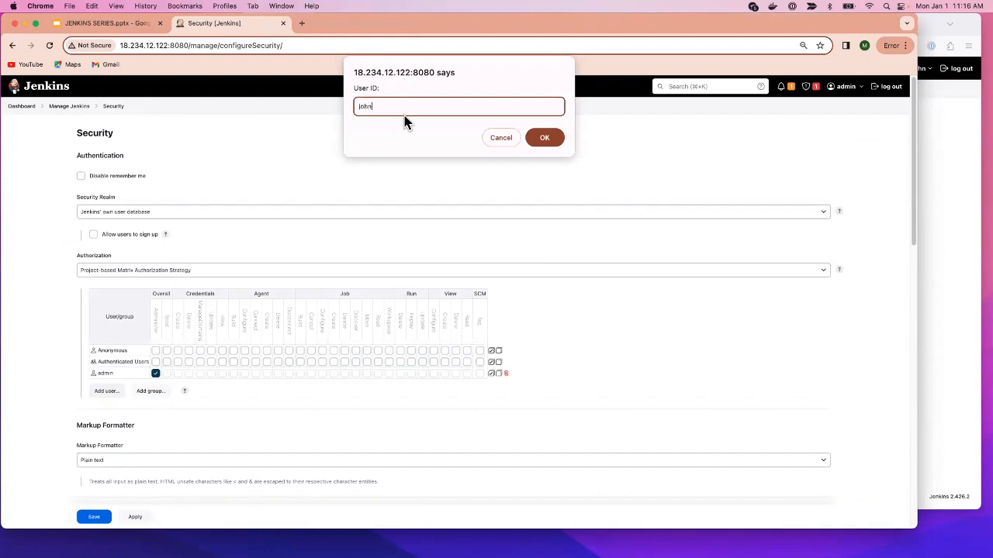
key(Return)
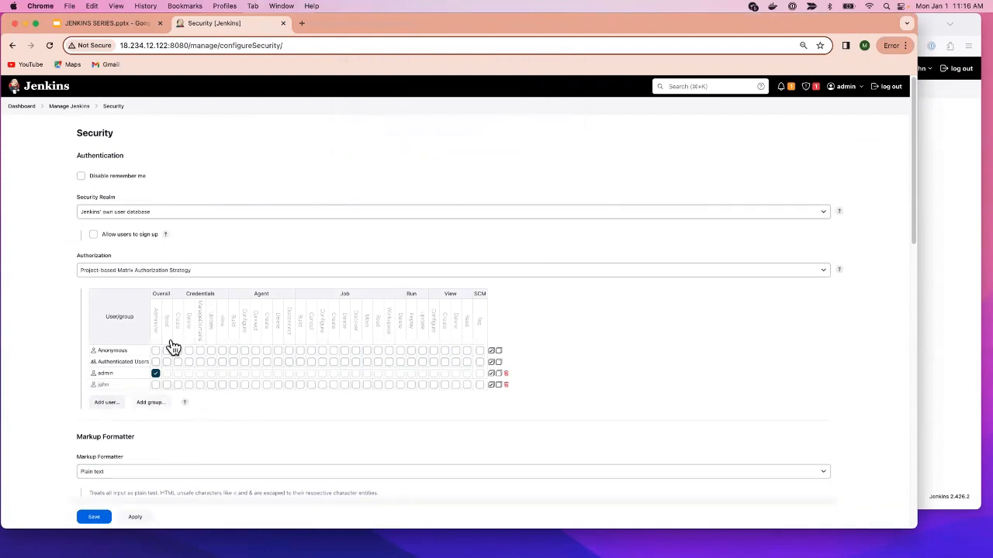
scroll(172, 347, down, 1)
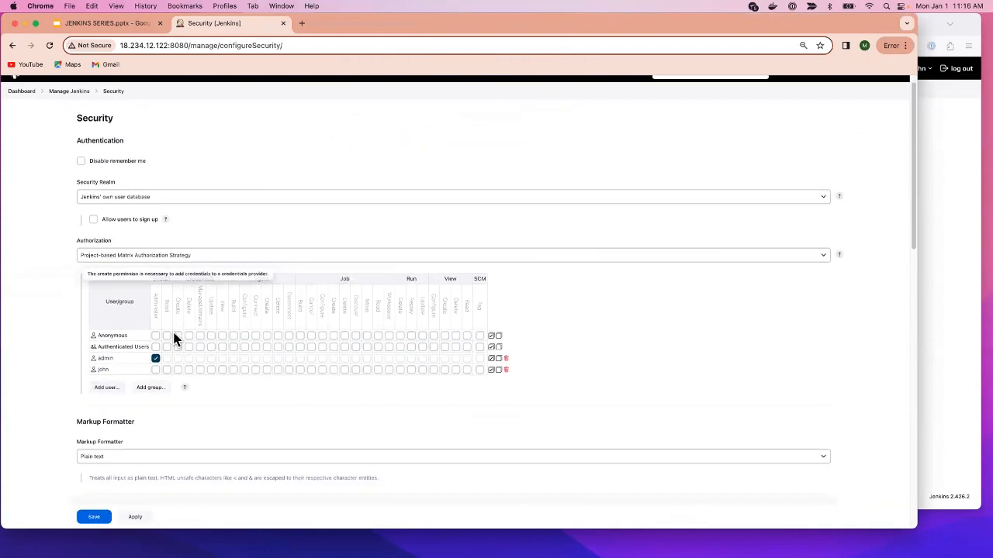
- Zoom the page in slightly, grant the new user Overall/Read, and save the security settings
click(906, 47)
click(875, 259)
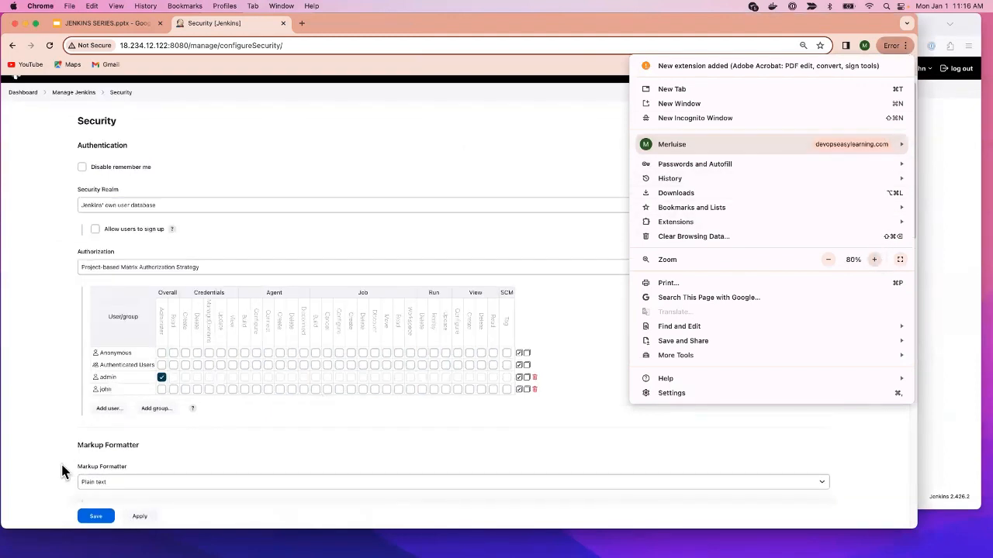
click(26, 439)
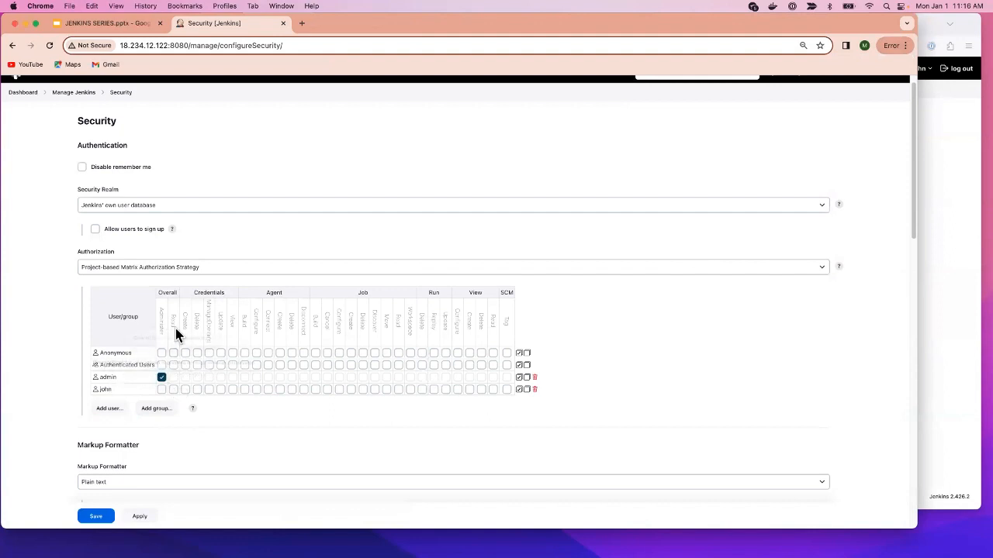
click(174, 390)
click(99, 520)
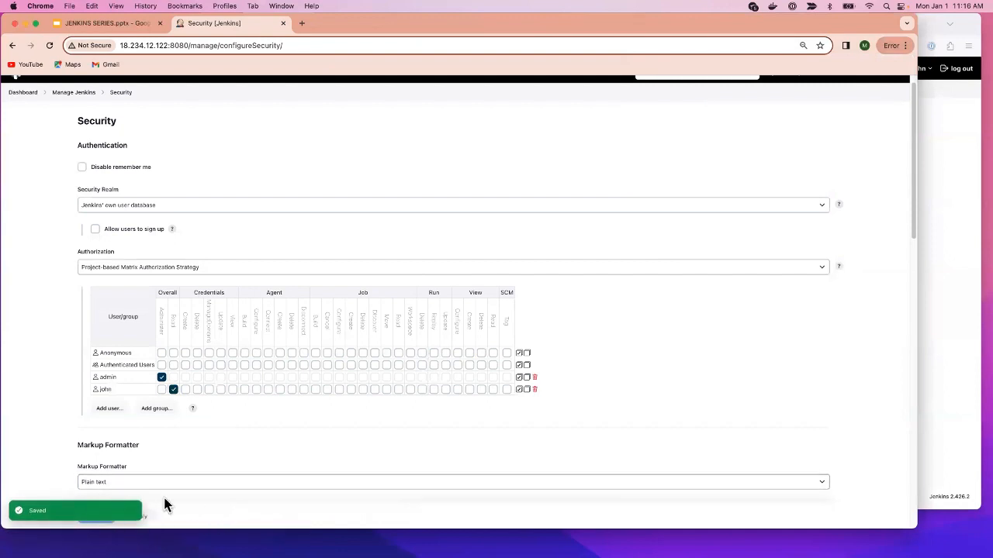
click(88, 521)
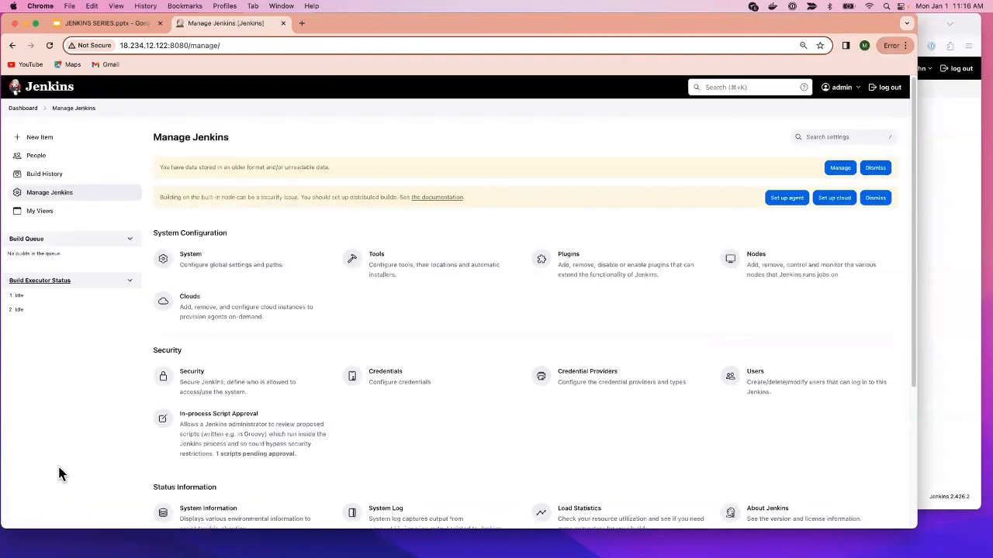
- Reload the second user's page to confirm the dashboard loads, and return the admin window to its dashboard
click(944, 357)
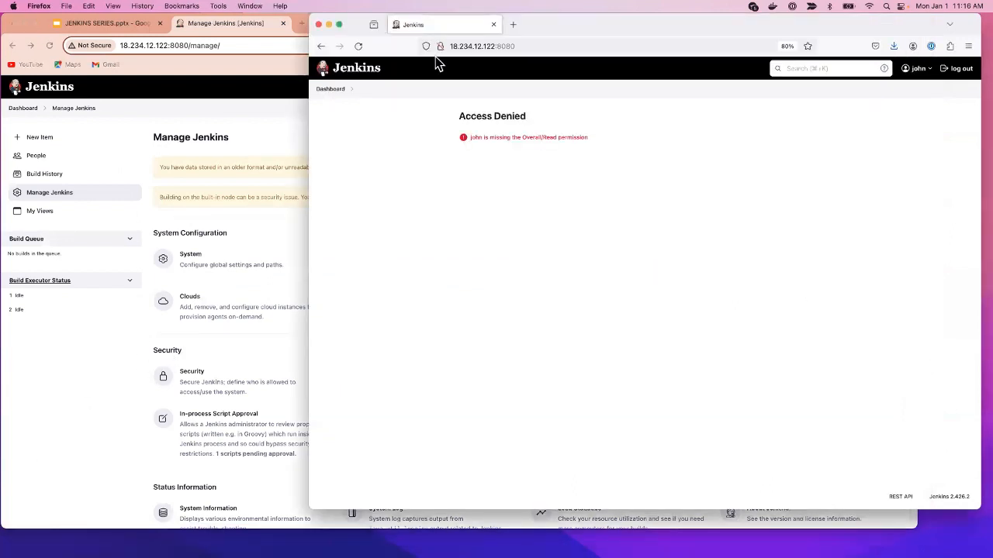
click(358, 46)
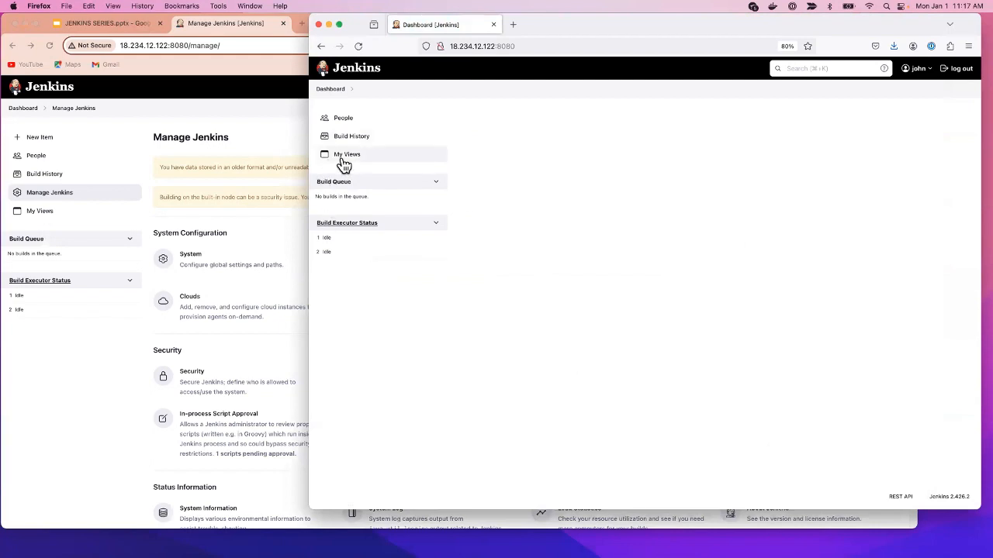
click(23, 108)
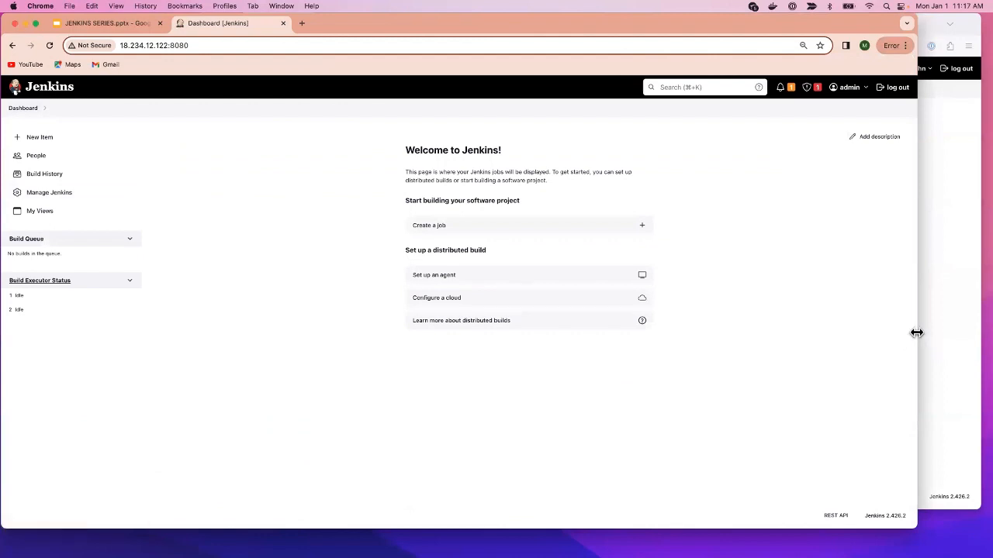
drag(916, 333, 452, 297)
click(452, 287)
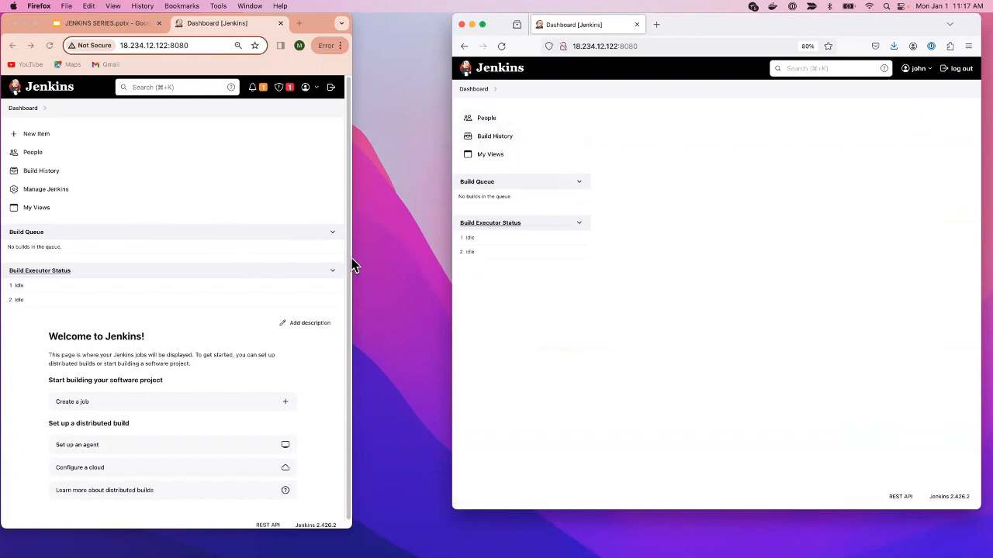
- Resize the admin and user browser windows side by side, then show Manage Jenkins as admin
drag(348, 259, 557, 259)
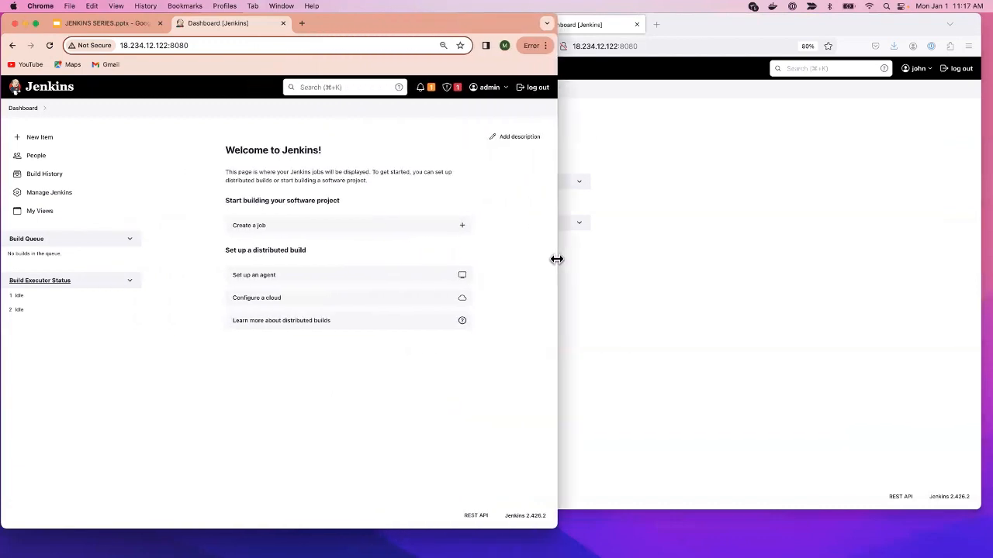
click(568, 322)
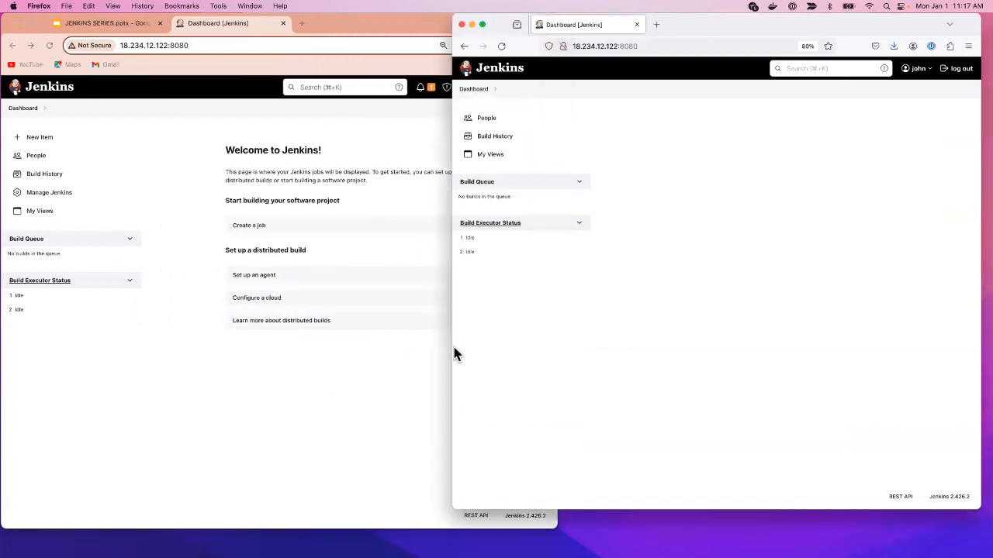
drag(453, 349, 554, 363)
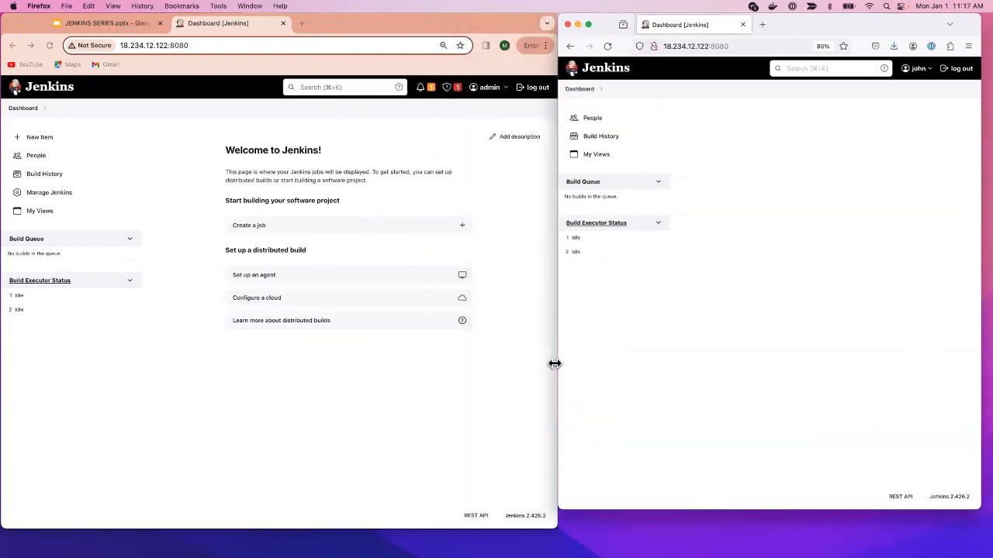
click(116, 203)
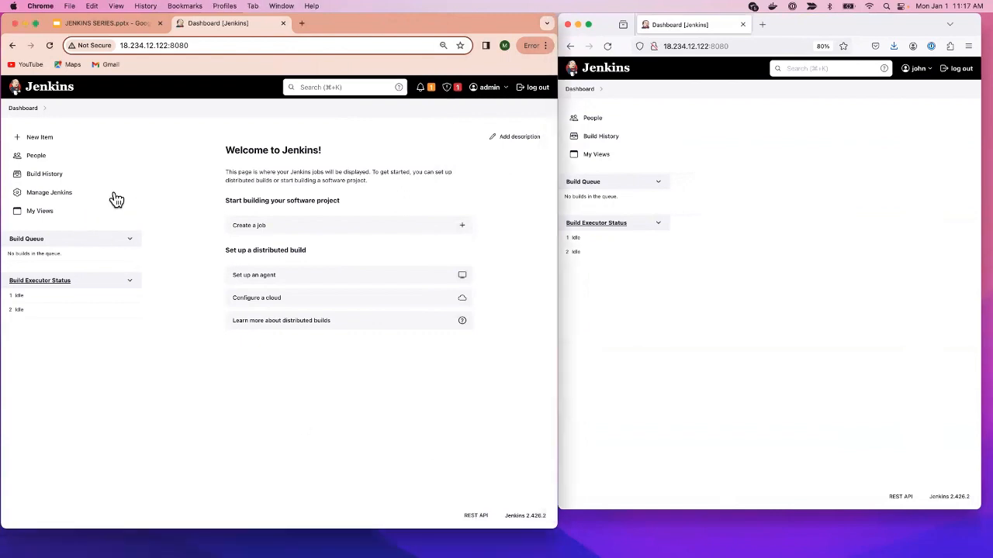
click(49, 193)
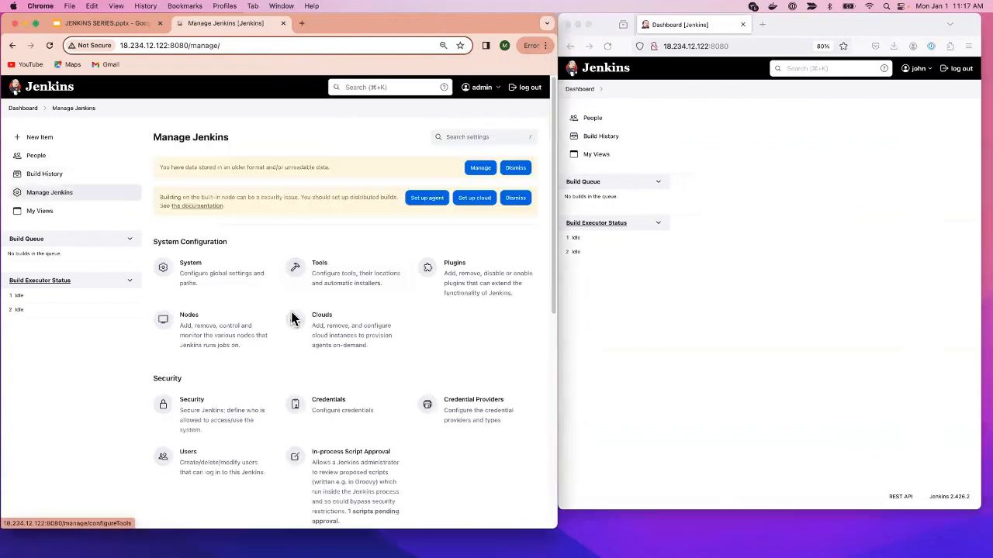
- Grant the new user Credentials Create, Update and View in the security matrix and save
click(196, 404)
scroll(209, 425, down, 2)
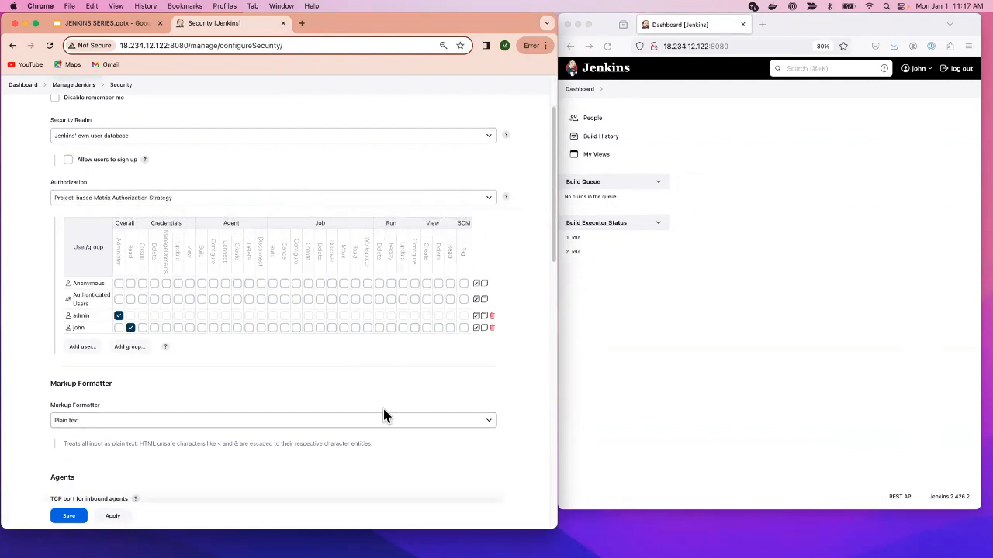
click(143, 328)
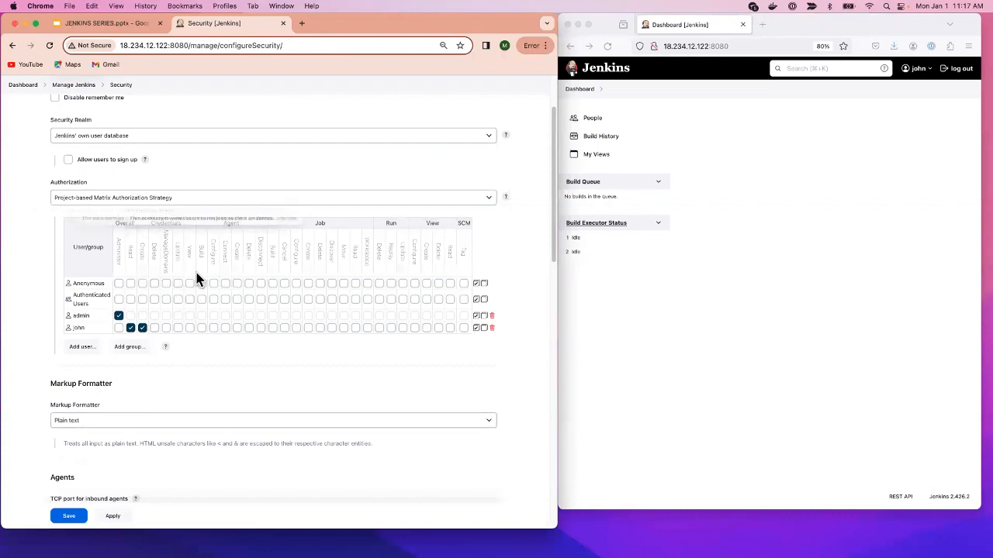
click(178, 328)
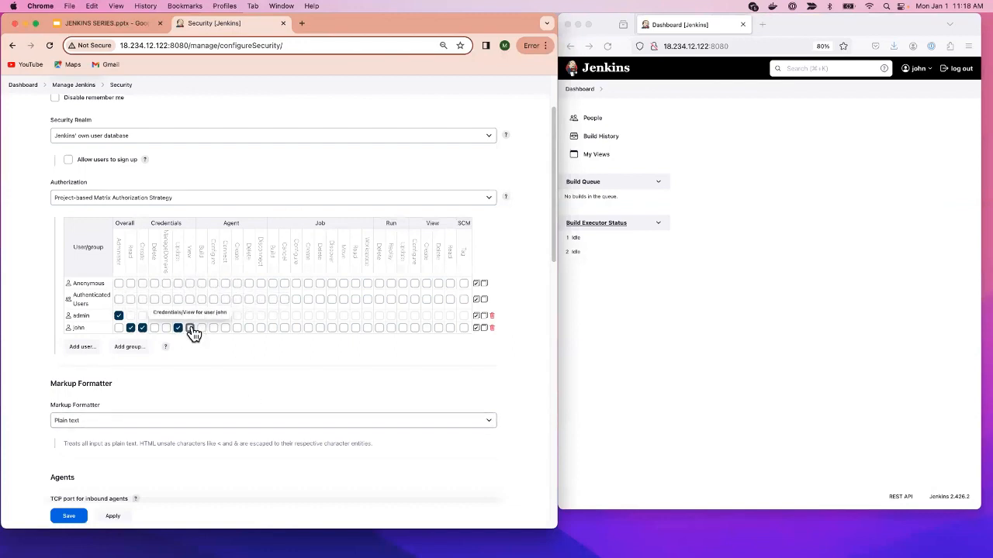
click(190, 327)
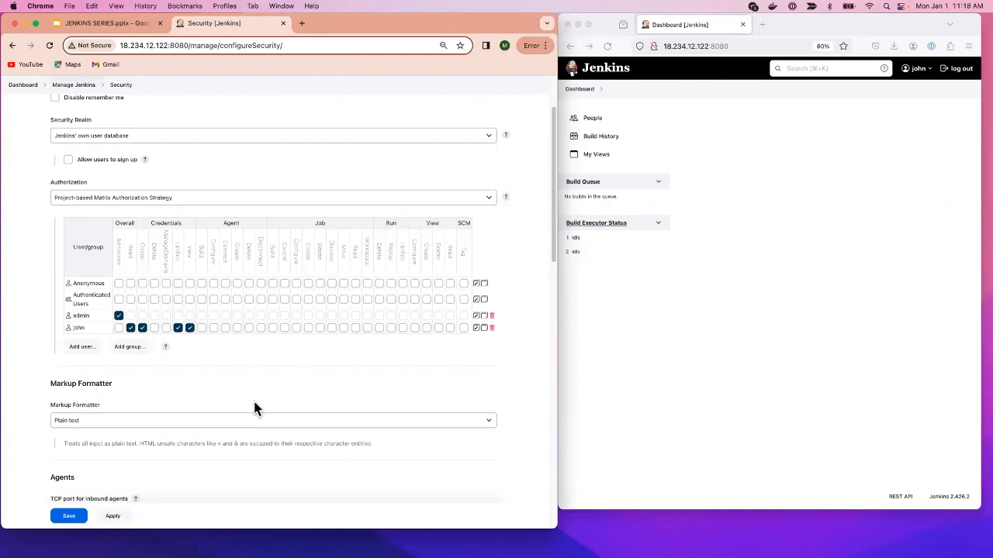
click(113, 518)
click(74, 524)
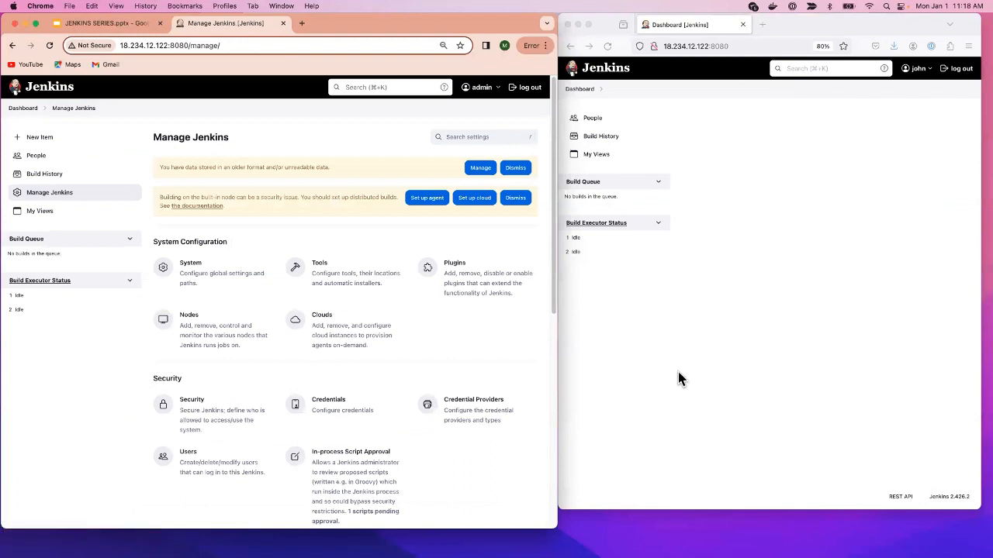
click(678, 371)
- As the new user, reload, open the System credential store, and try adding a domain, which is denied
click(607, 46)
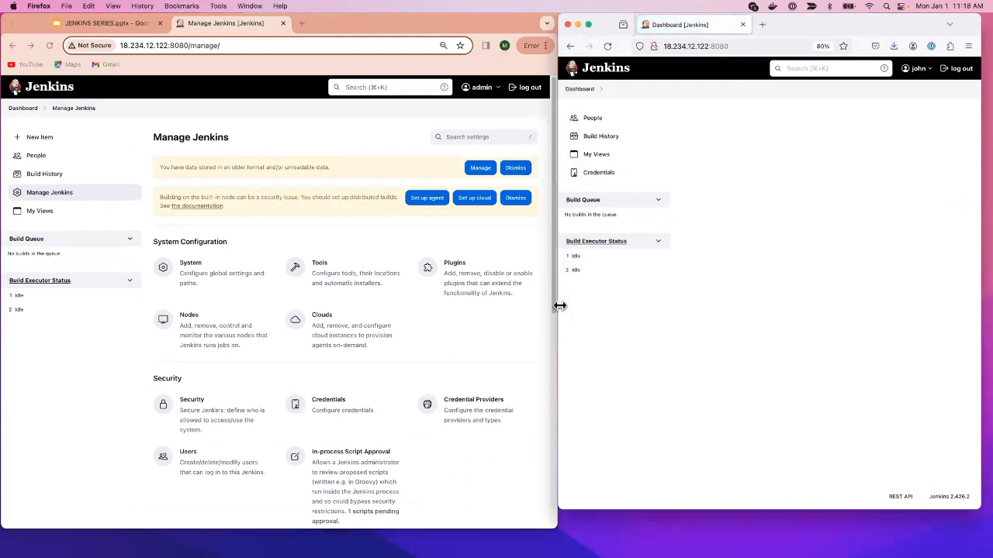
drag(559, 305, 360, 302)
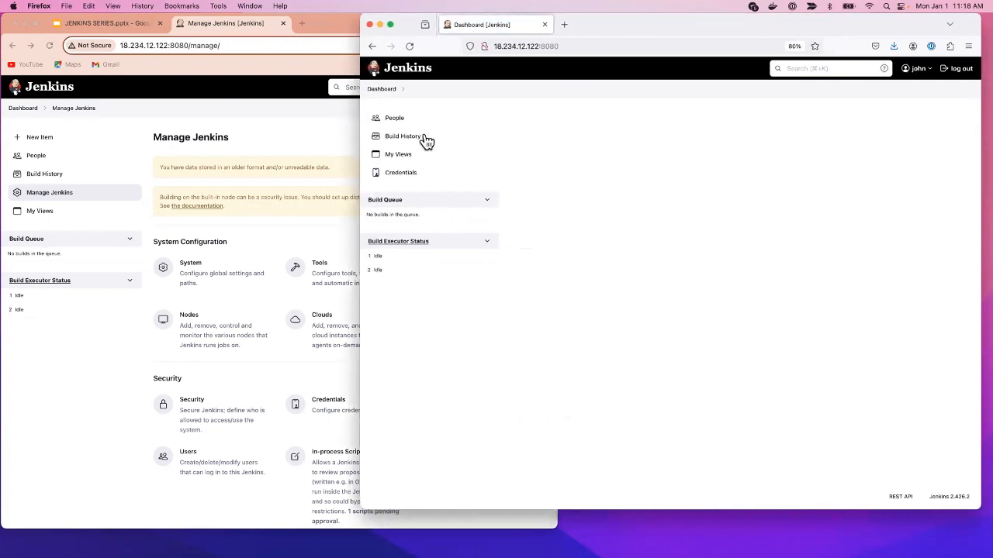
click(403, 178)
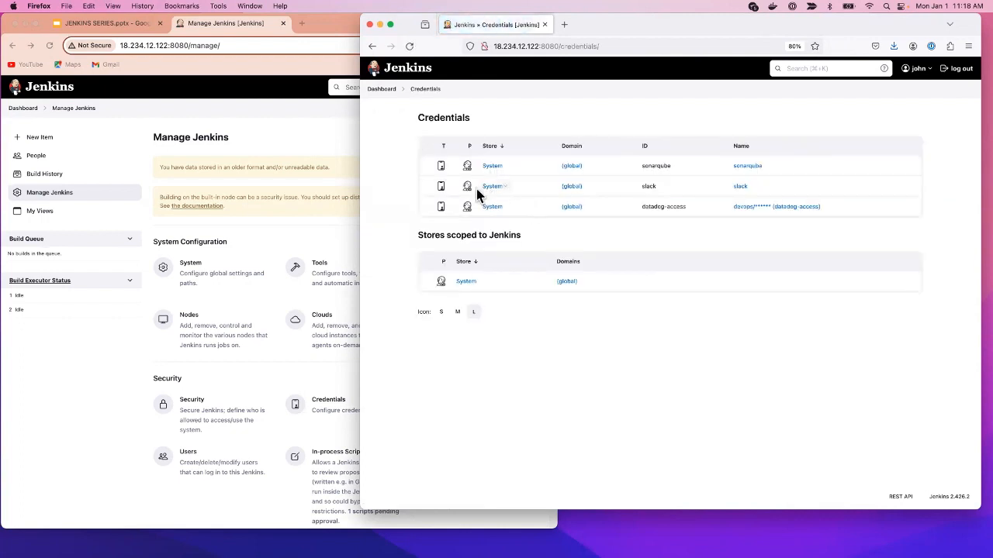
click(473, 282)
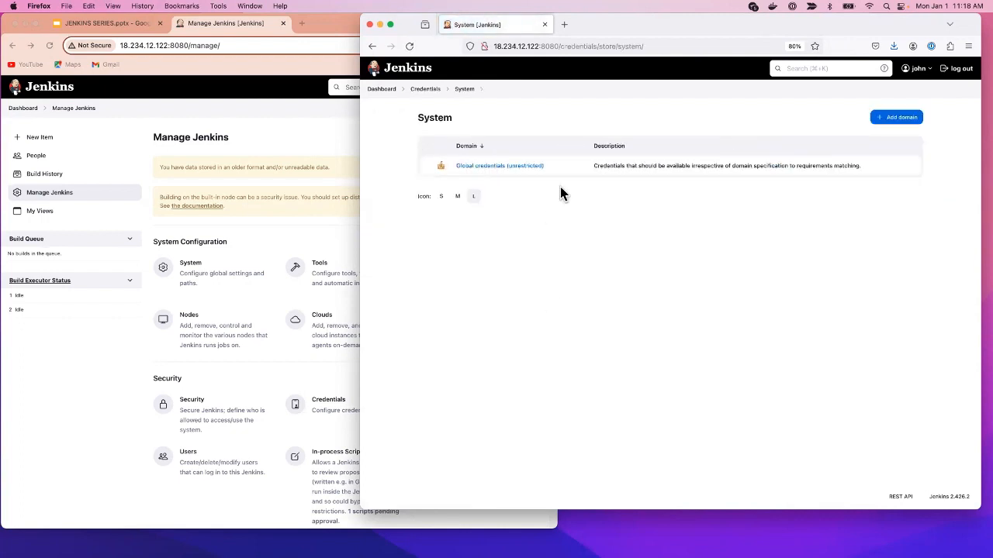
click(906, 117)
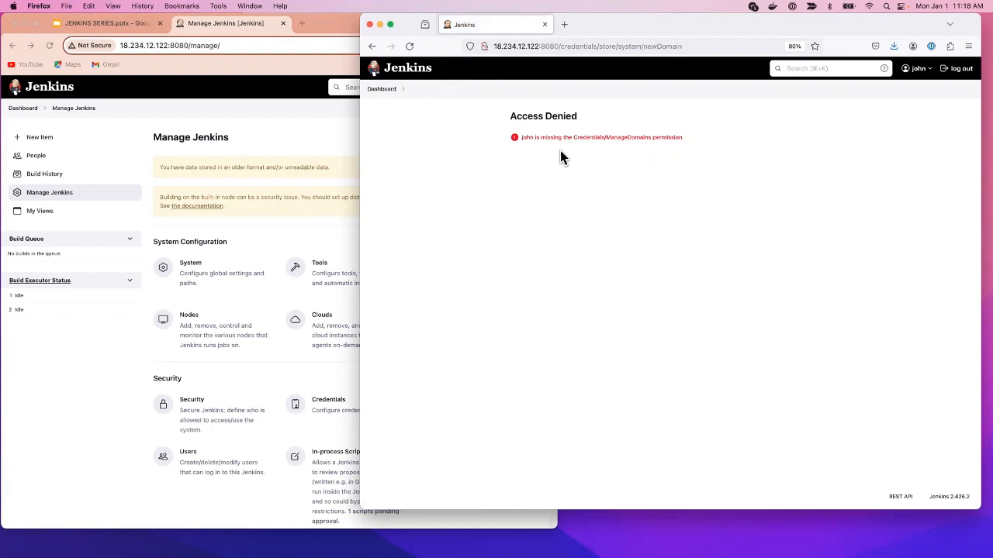
click(206, 284)
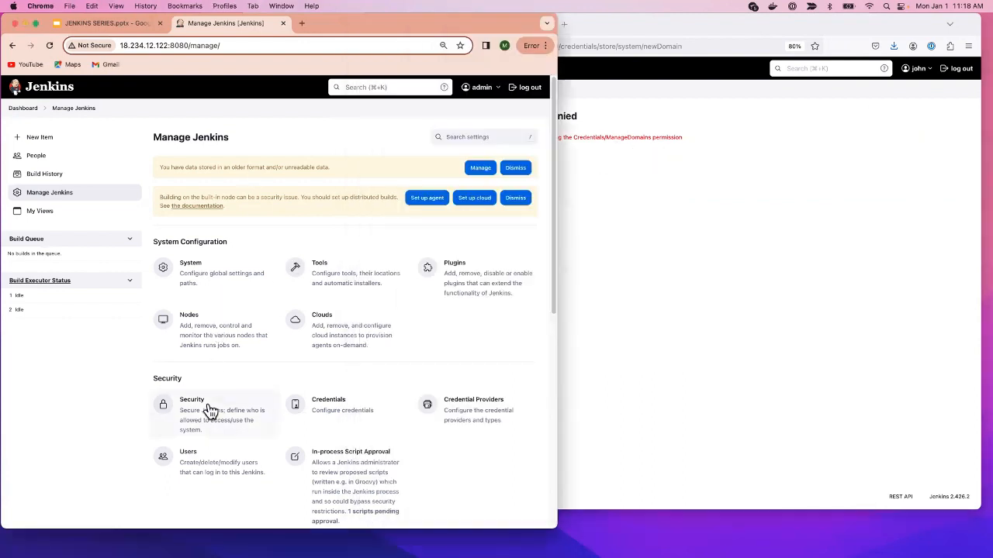
- Tick Credentials/ManageDomains for the new user in the security matrix and save it
click(209, 409)
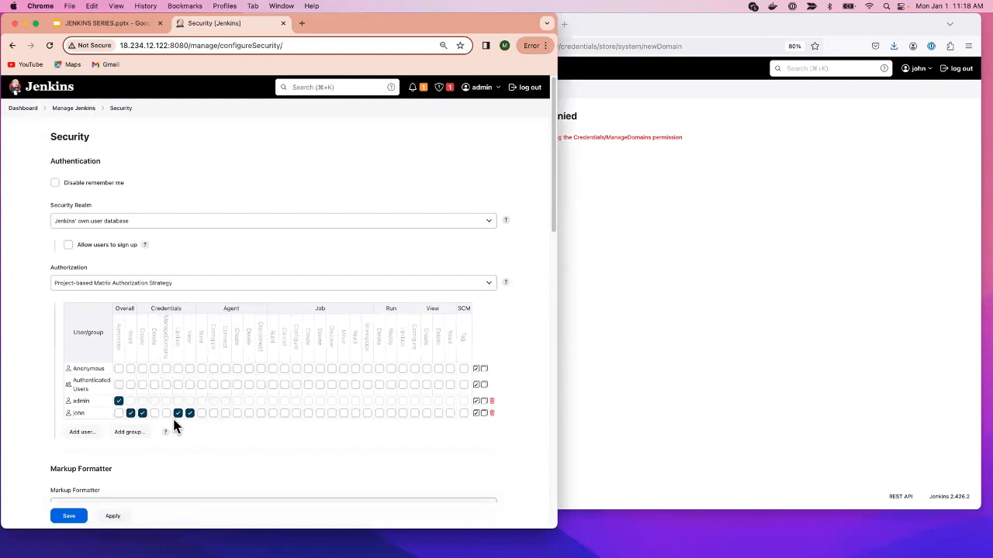
click(166, 413)
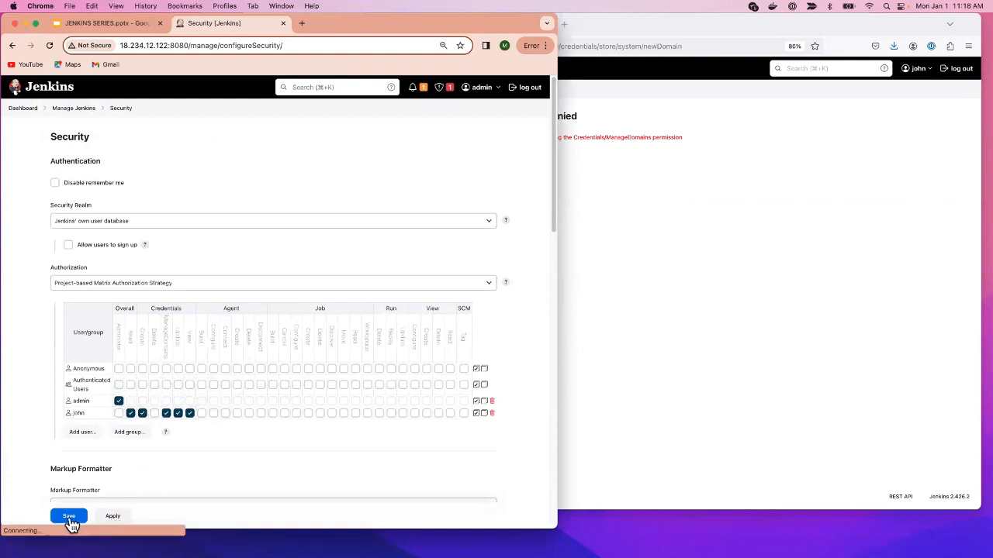
click(69, 520)
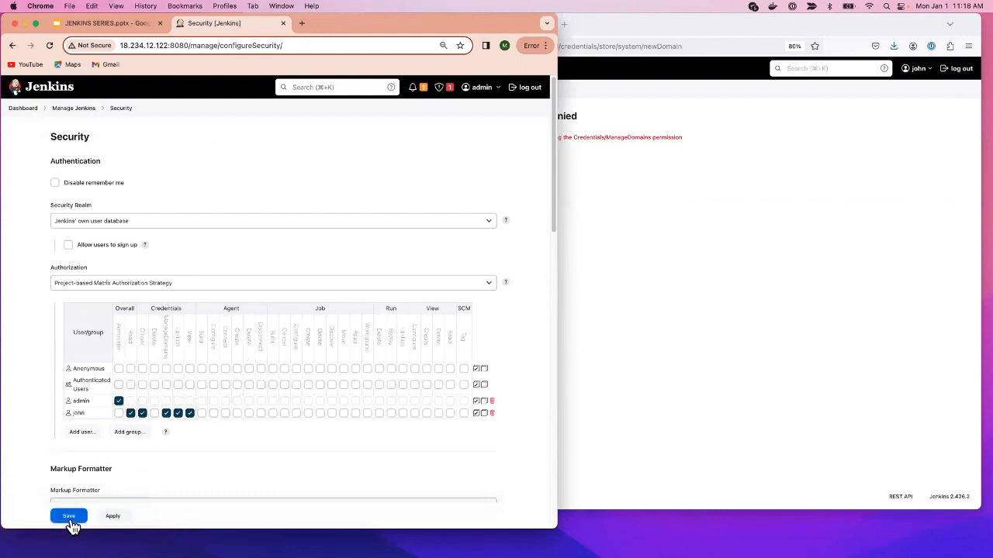
click(69, 518)
click(842, 326)
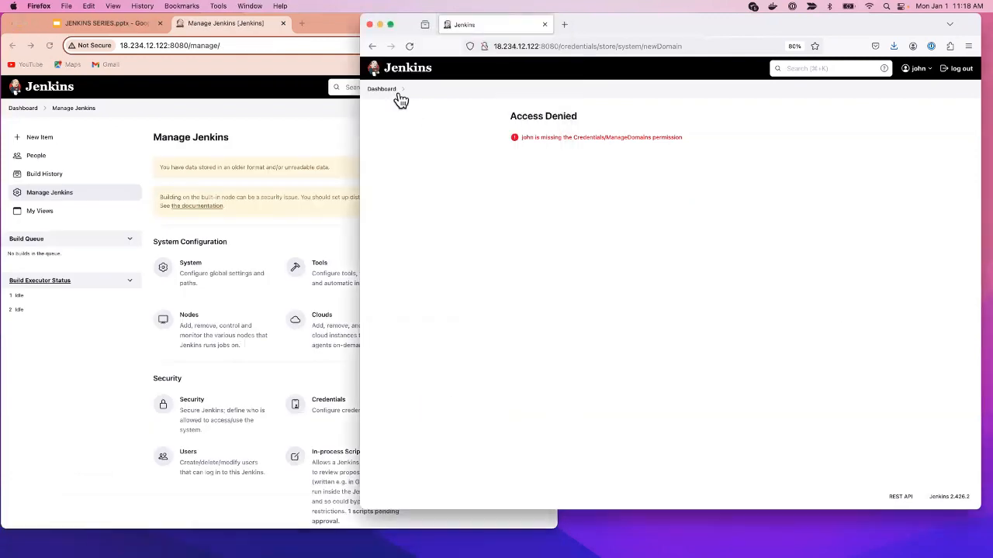
- As the new user, go to System > Global credentials and start a Username with password credential
click(409, 47)
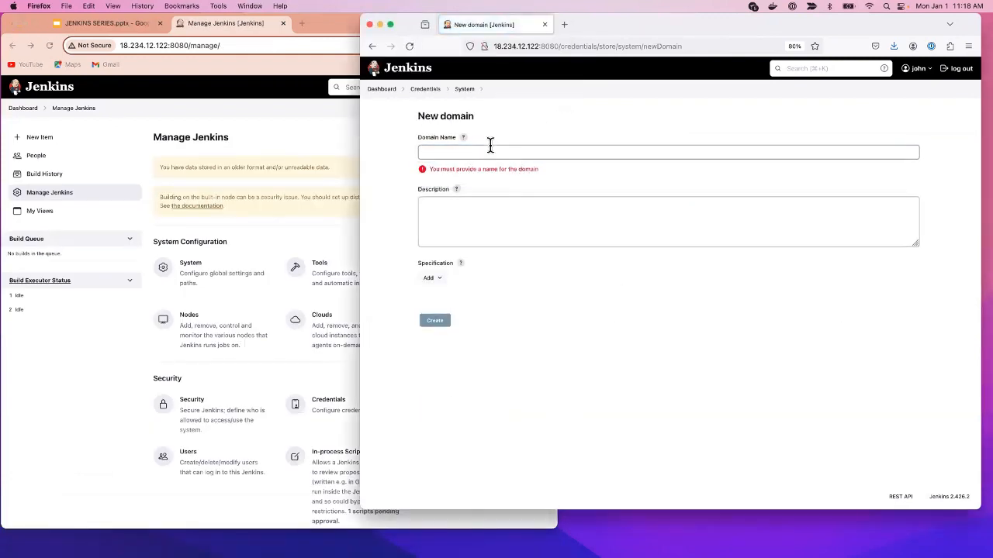
click(426, 90)
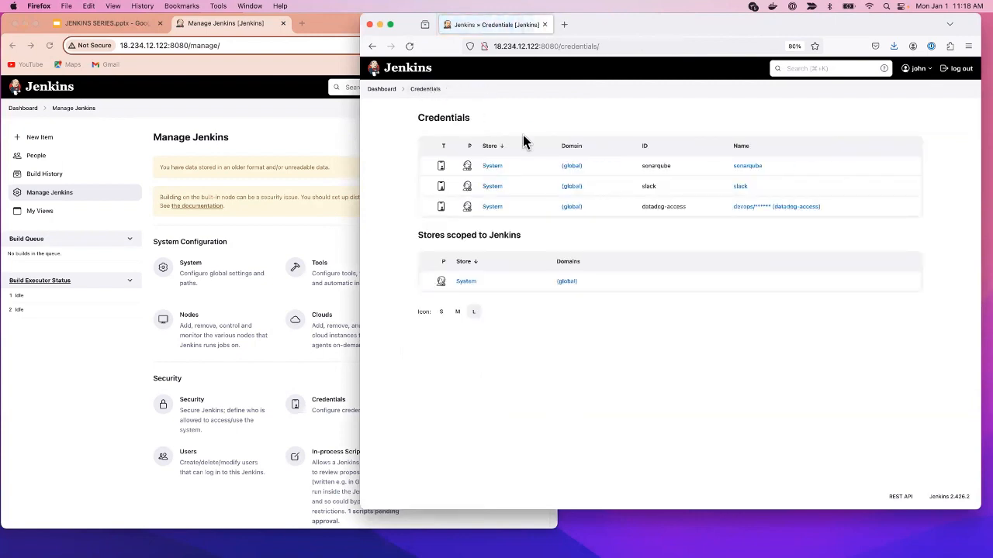
click(469, 284)
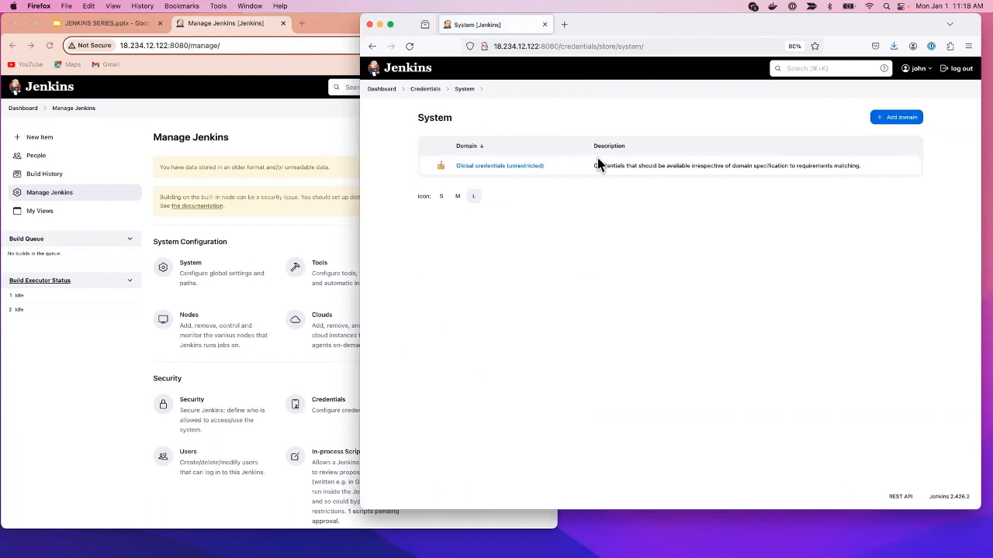
click(482, 168)
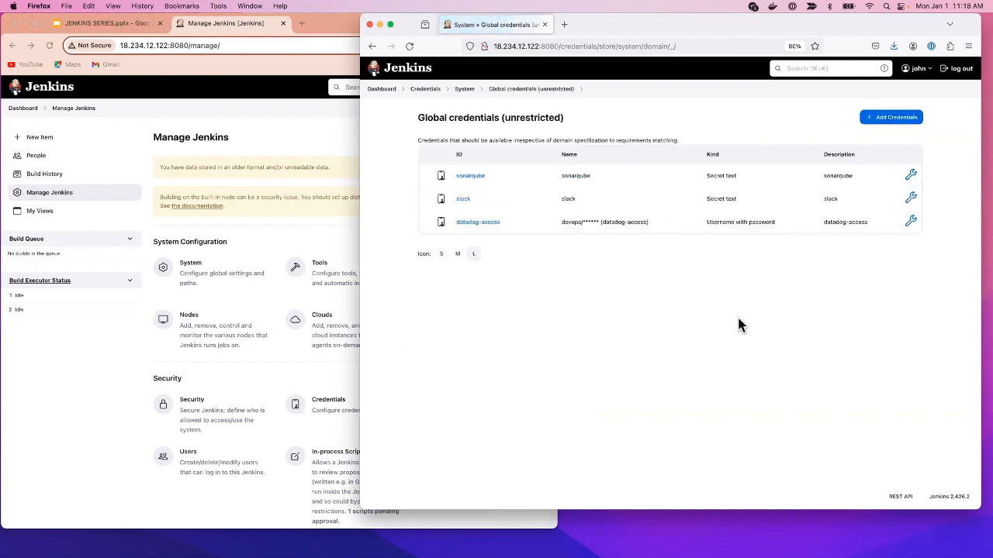
click(893, 122)
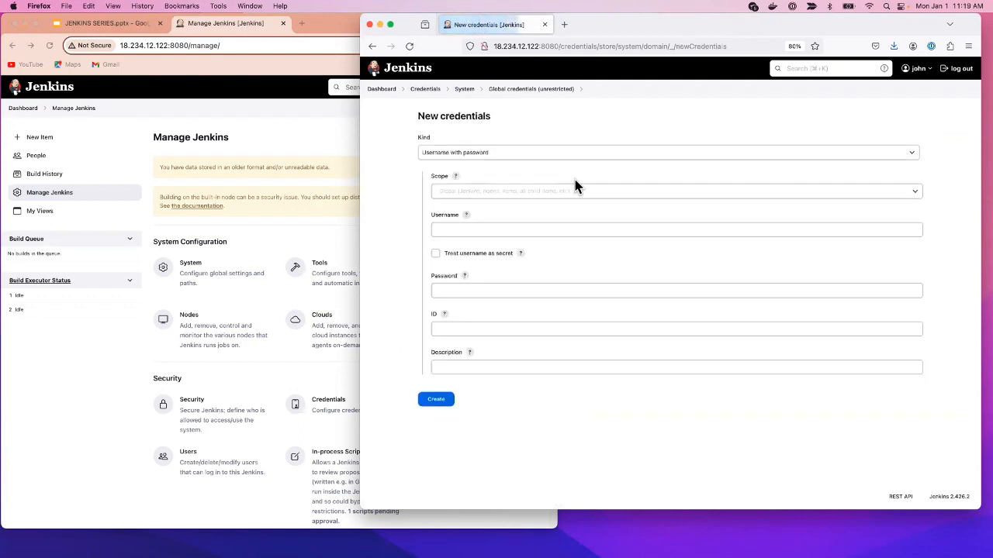
click(502, 152)
click(504, 151)
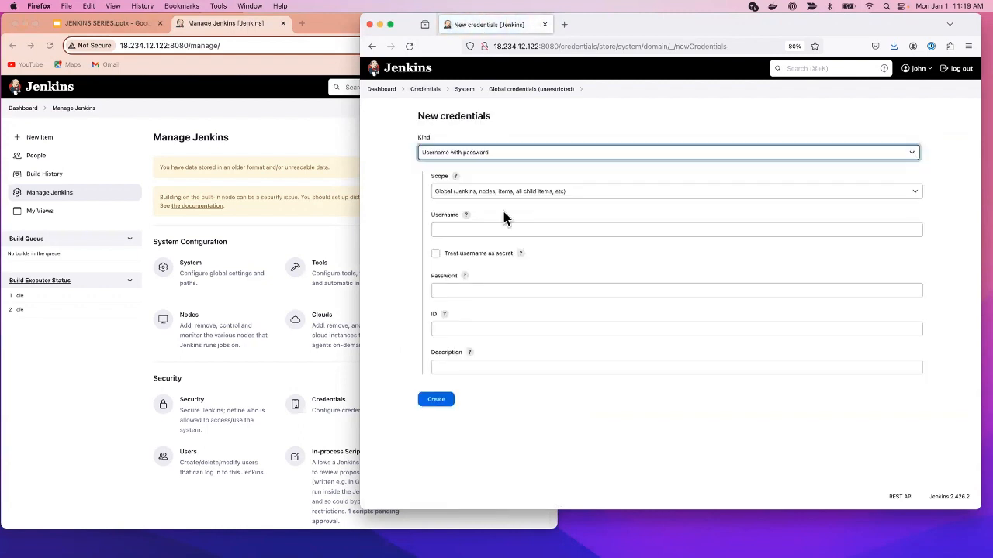
- Enter username 'data', a password, ID and description 'data', create it, and open its settings
click(490, 231)
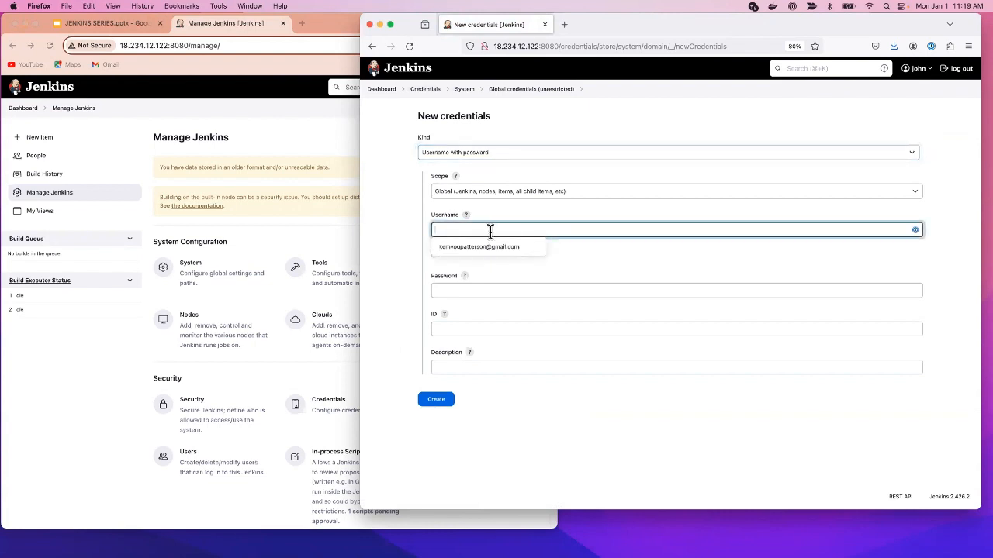
text(data)
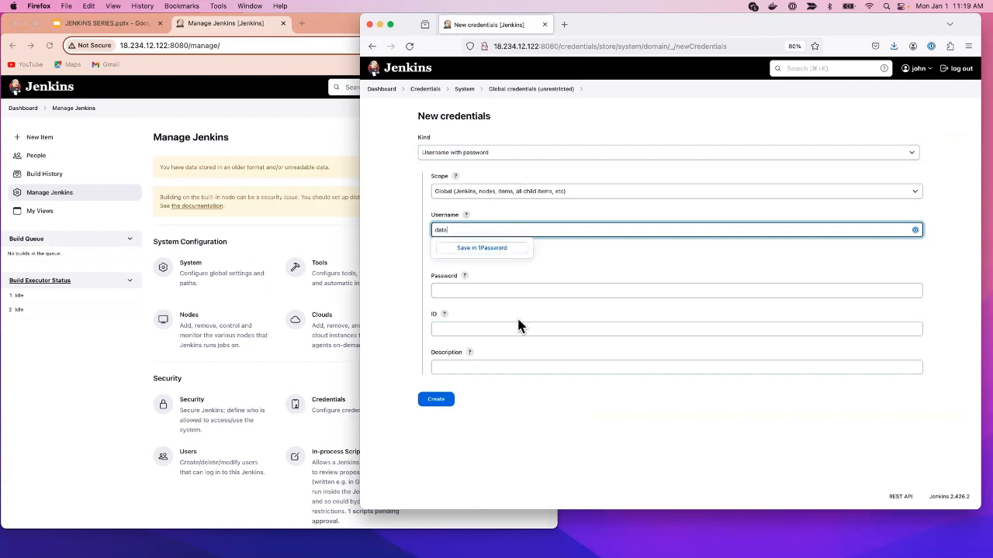
click(525, 291)
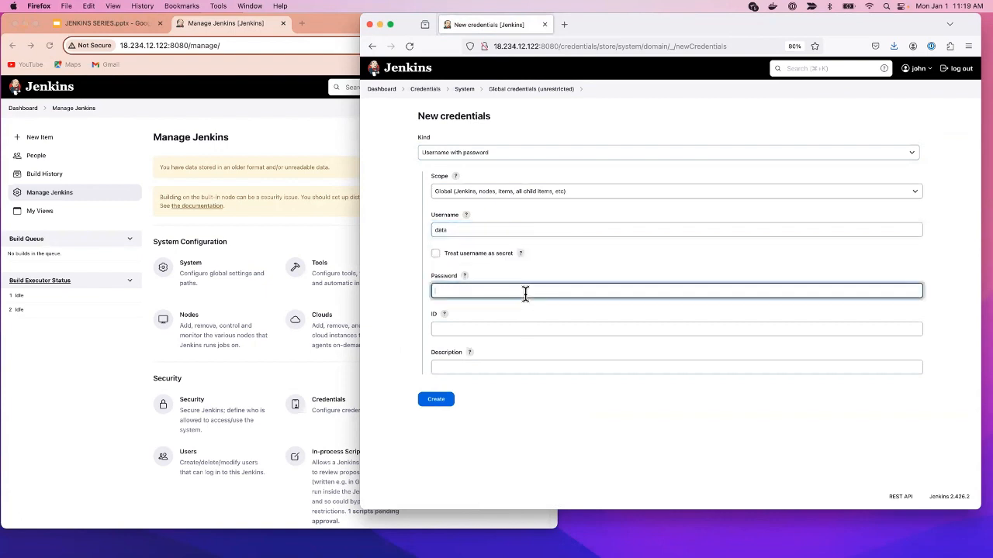
text(•••)
click(527, 329)
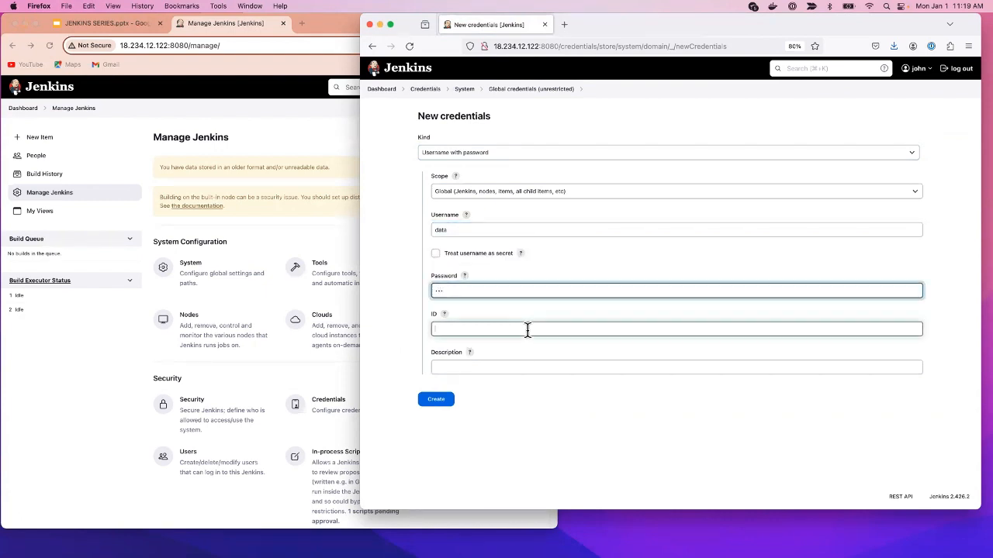
text(data)
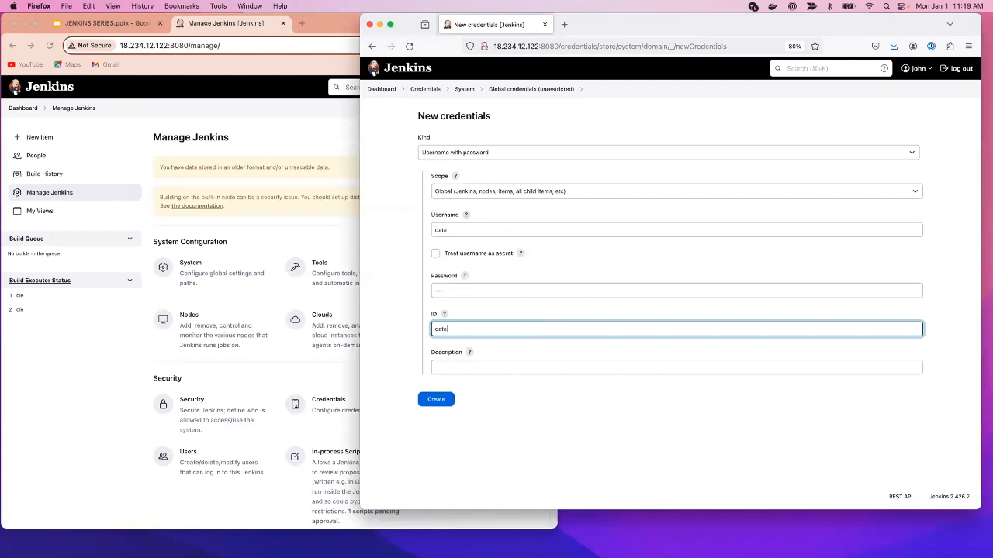
click(534, 369)
text(data)
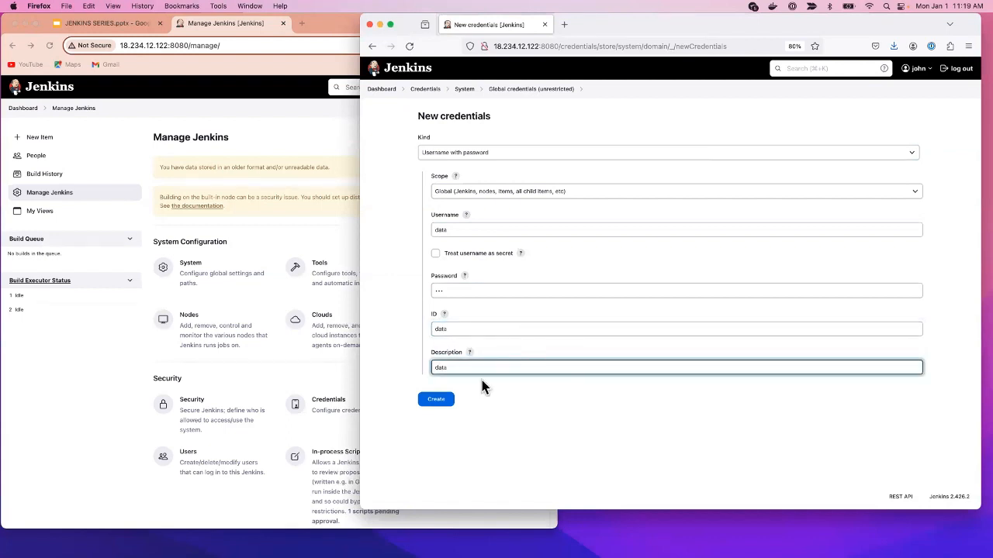
click(435, 399)
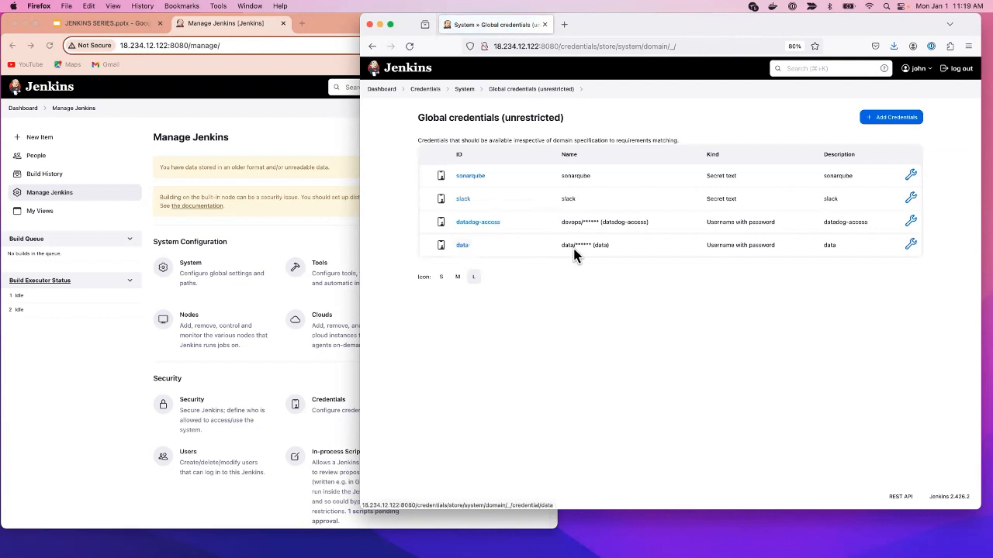
click(909, 245)
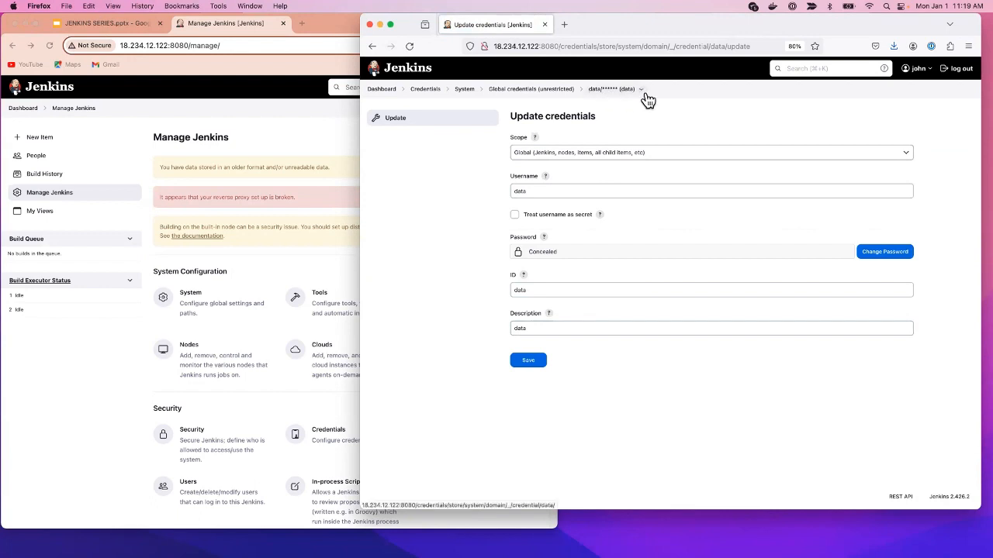
click(42, 384)
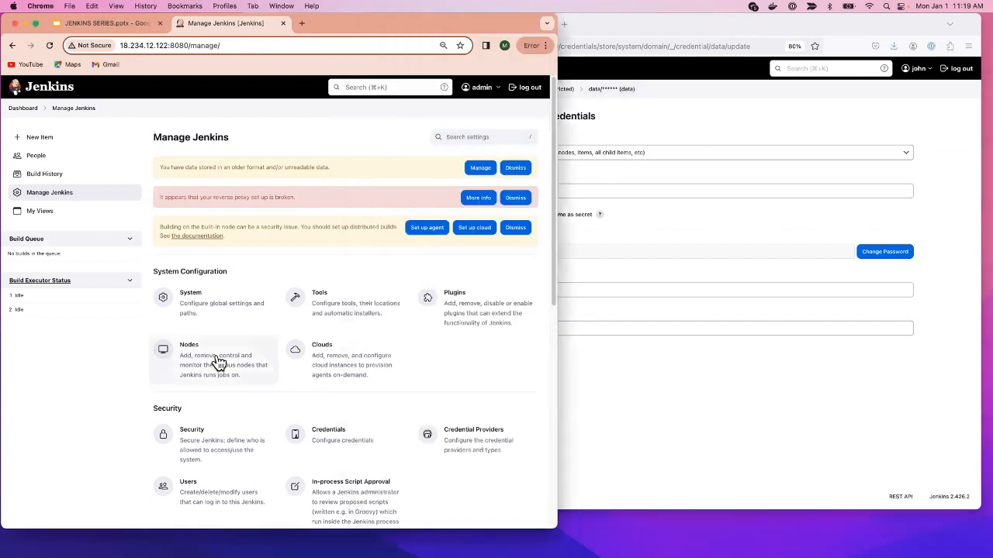
- In the admin's security matrix, give the new user Agent Build, Agent Create and Job Build permissions
click(199, 439)
scroll(209, 419, down, 3)
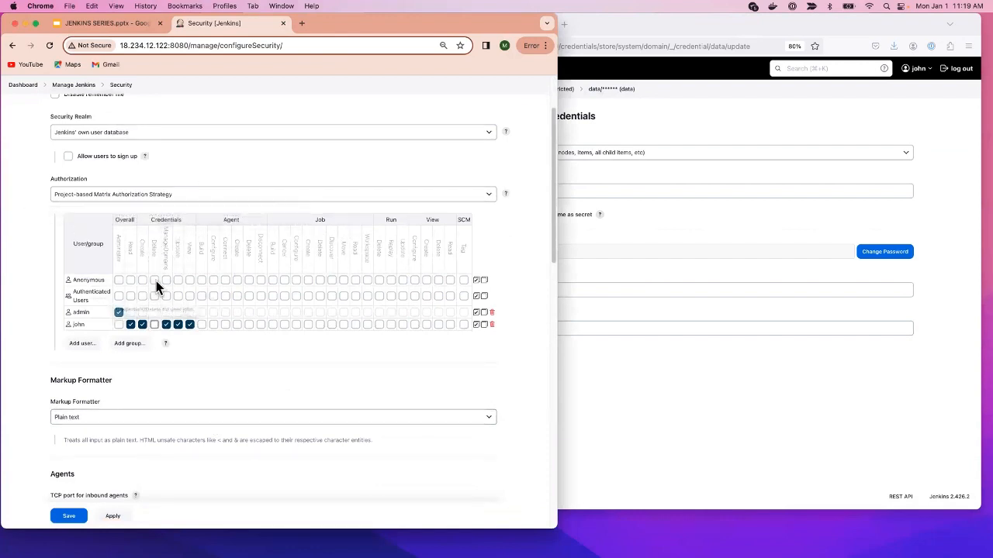
click(780, 430)
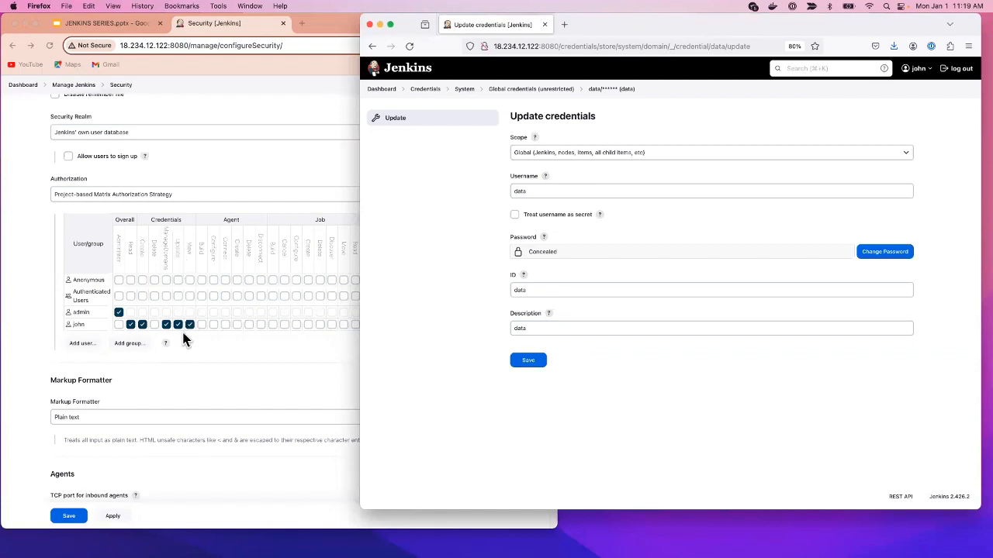
click(214, 372)
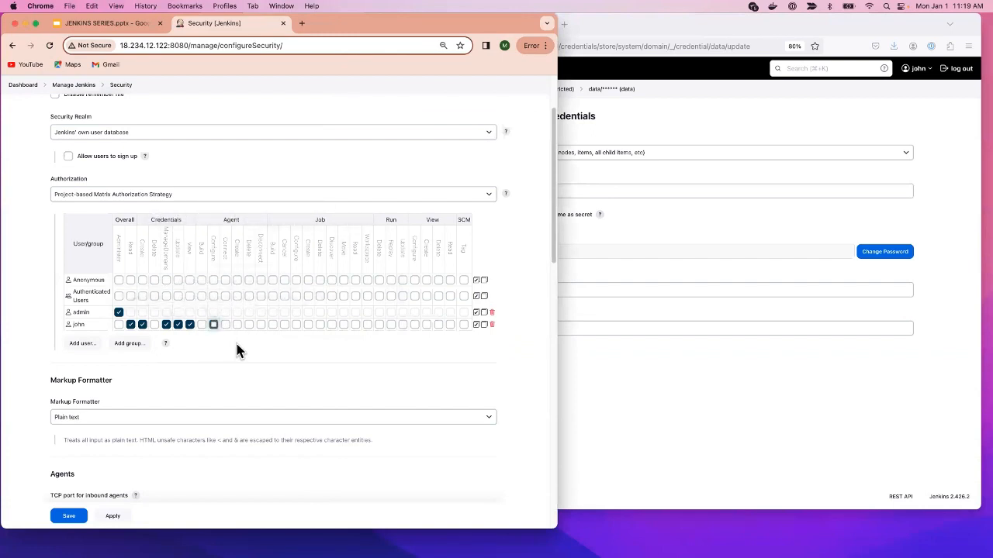
click(201, 325)
click(237, 325)
click(274, 325)
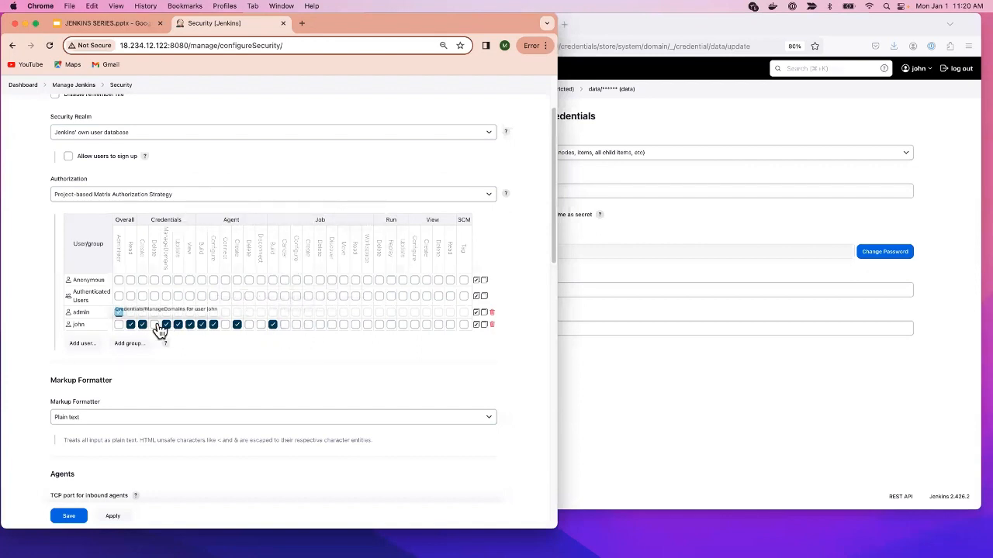